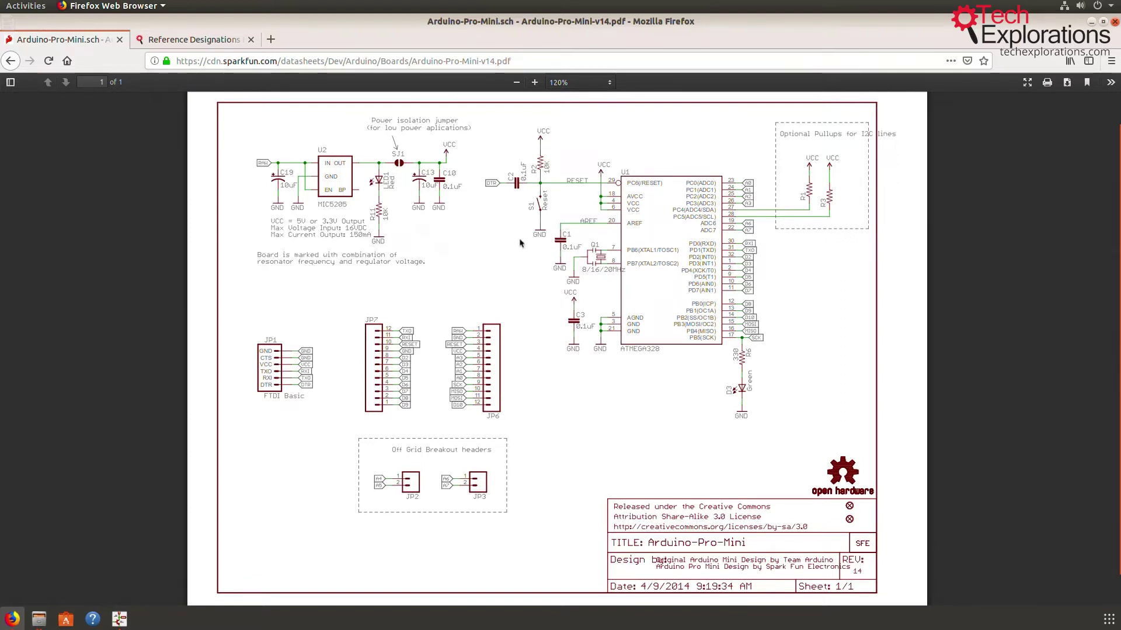
Examine the power supply circuit around the MIC5205 regulator in the Arduino-Pro-Mini schematic PDF.
click(535, 82)
click(536, 82)
click(535, 82)
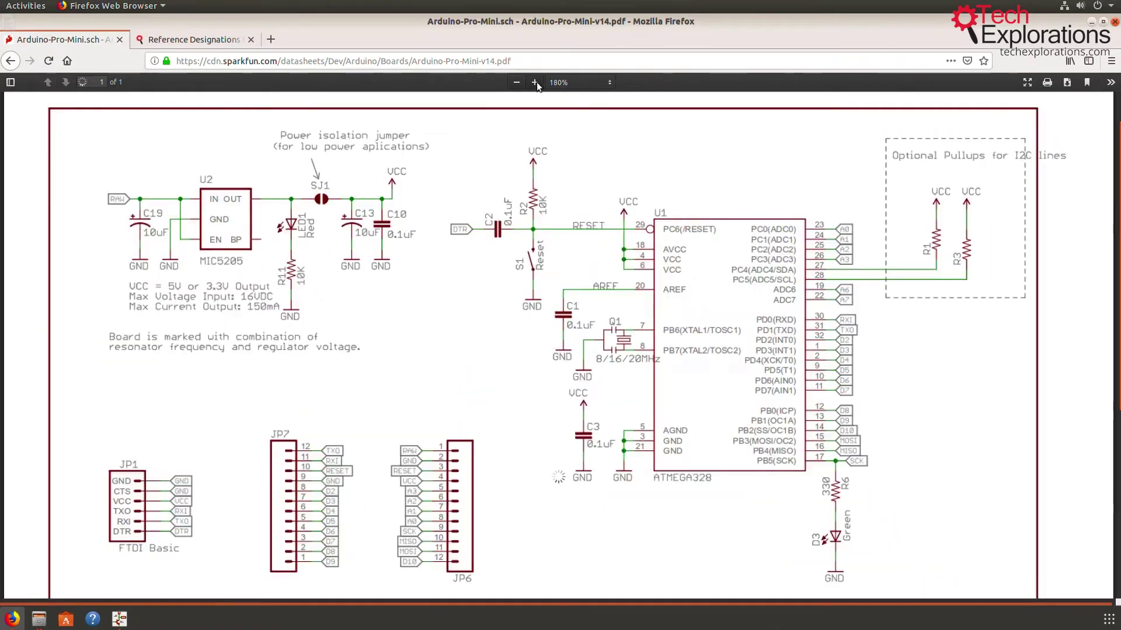
click(536, 82)
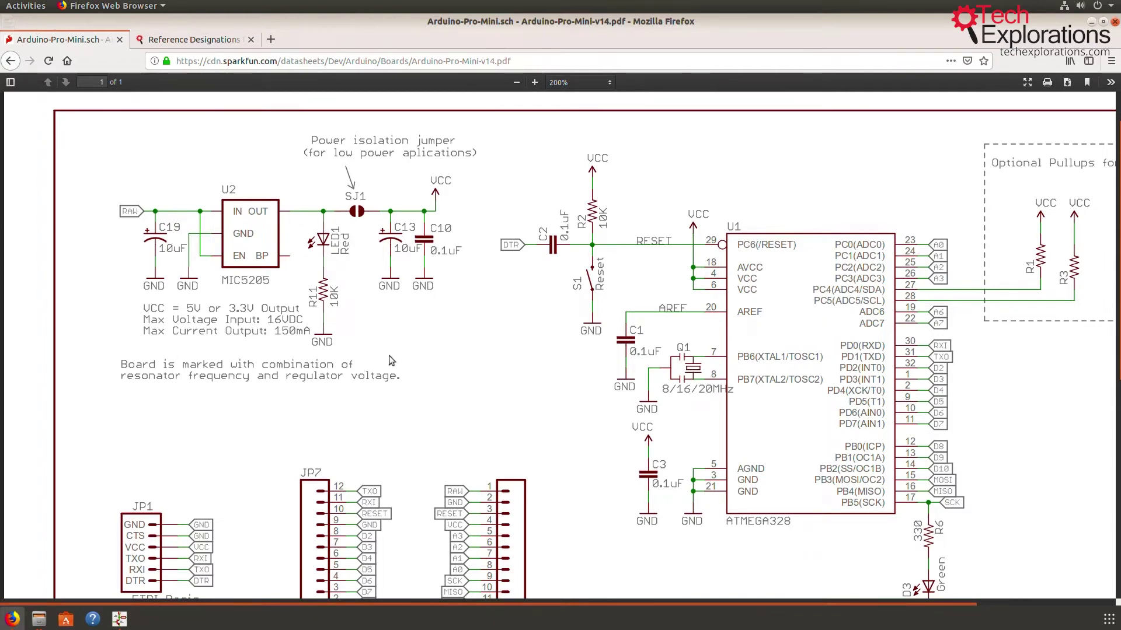
click(535, 82)
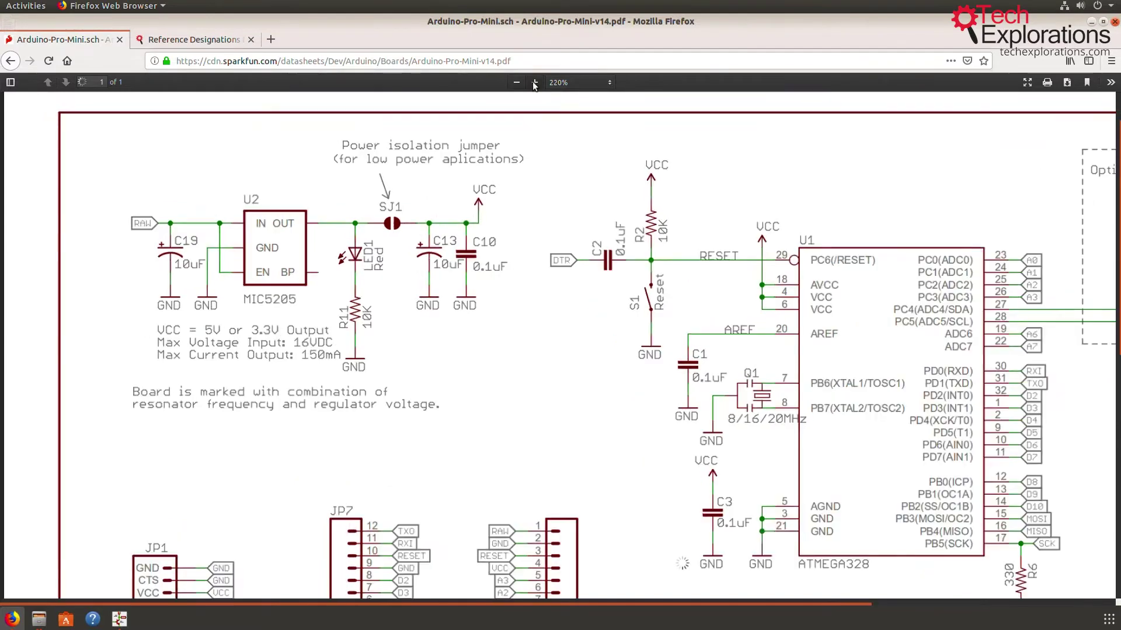
click(534, 82)
click(535, 82)
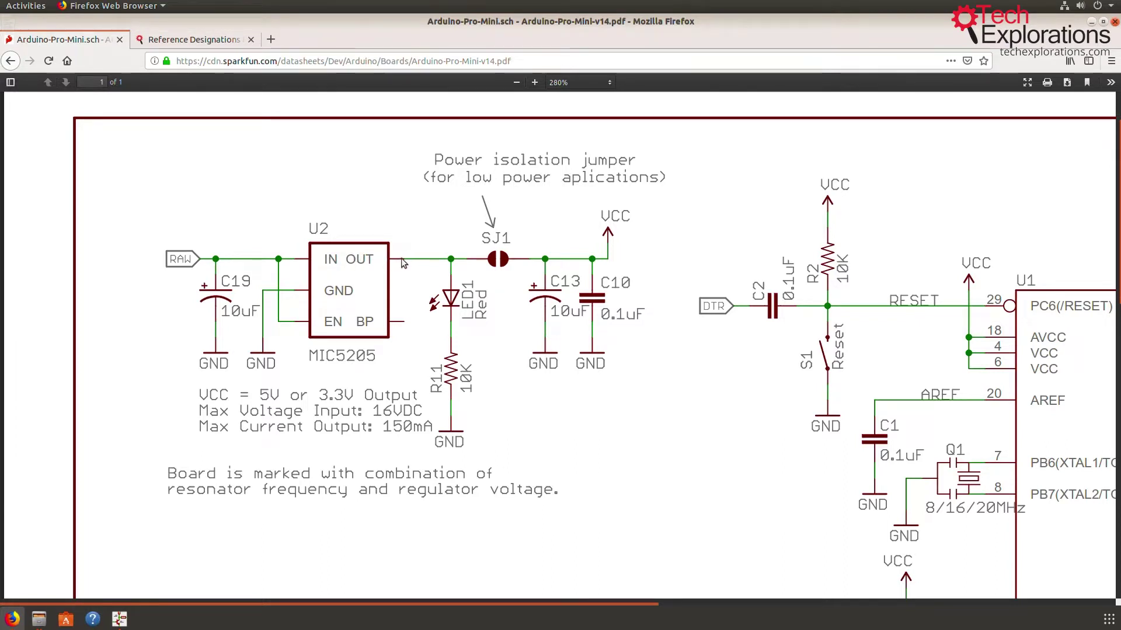
double_click(333, 259)
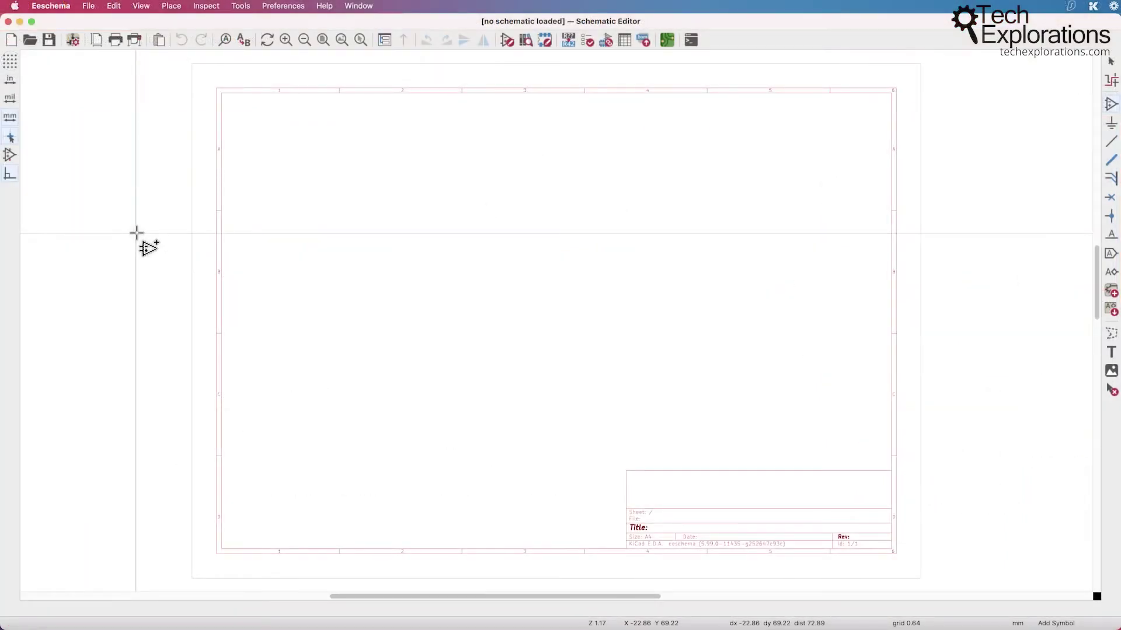
Find the resistor symbol R in the Device library and place it on the empty schematic sheet.
click(1112, 62)
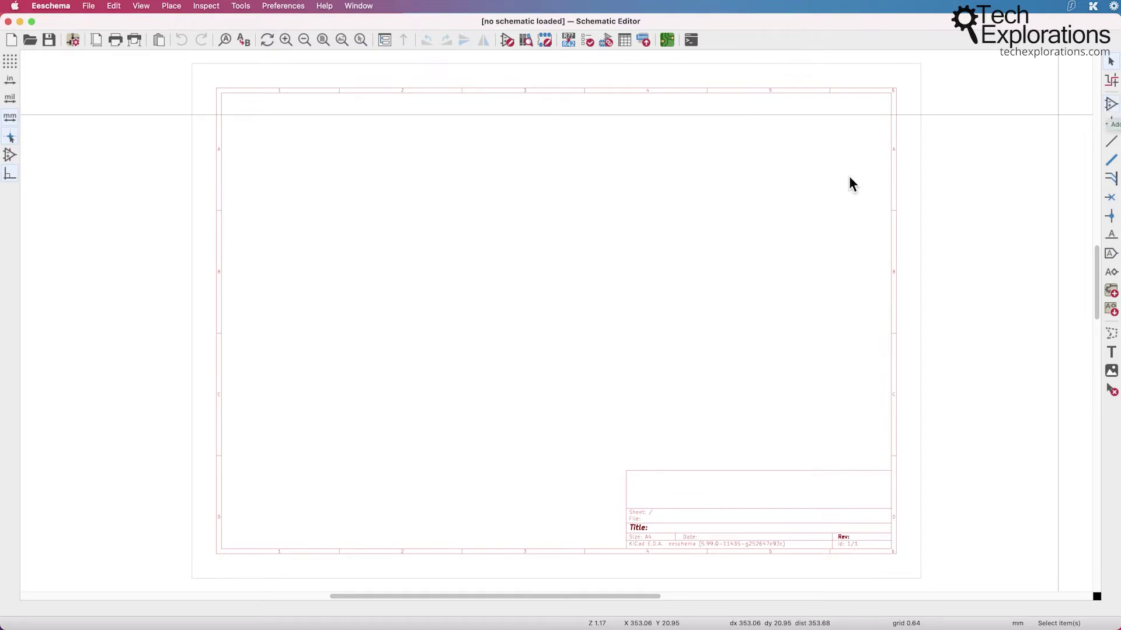
key(a)
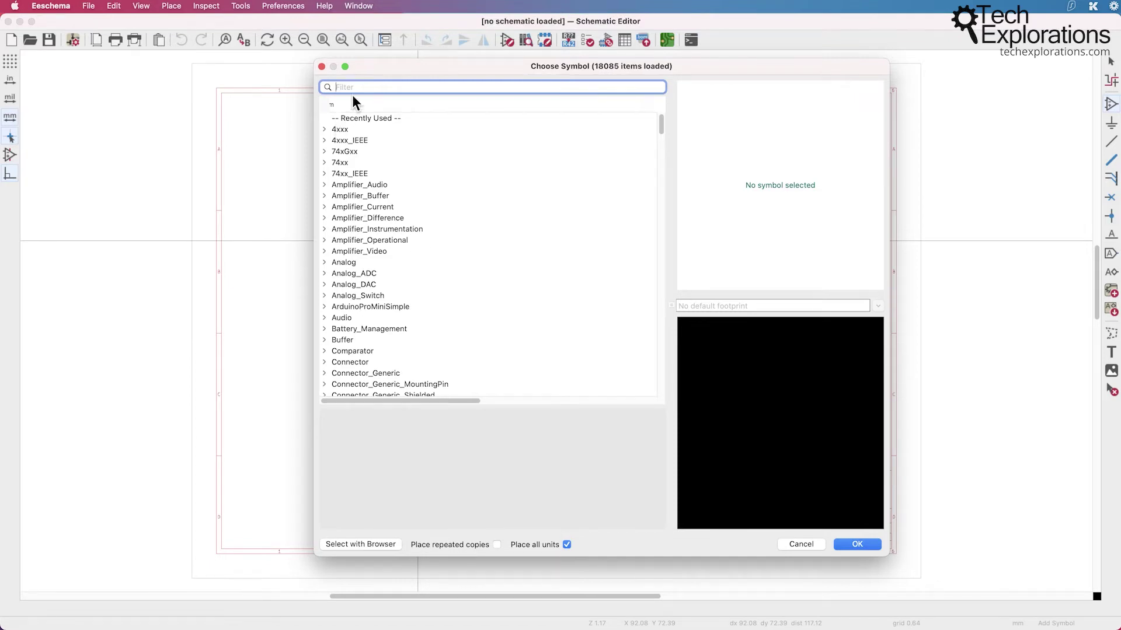
text(R)
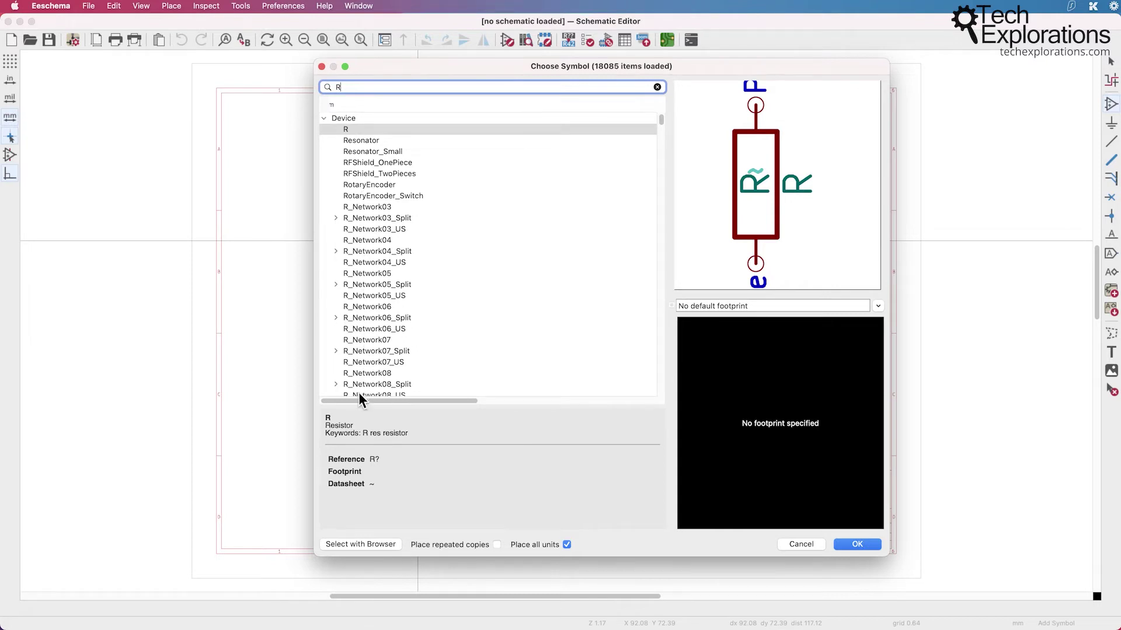
click(342, 131)
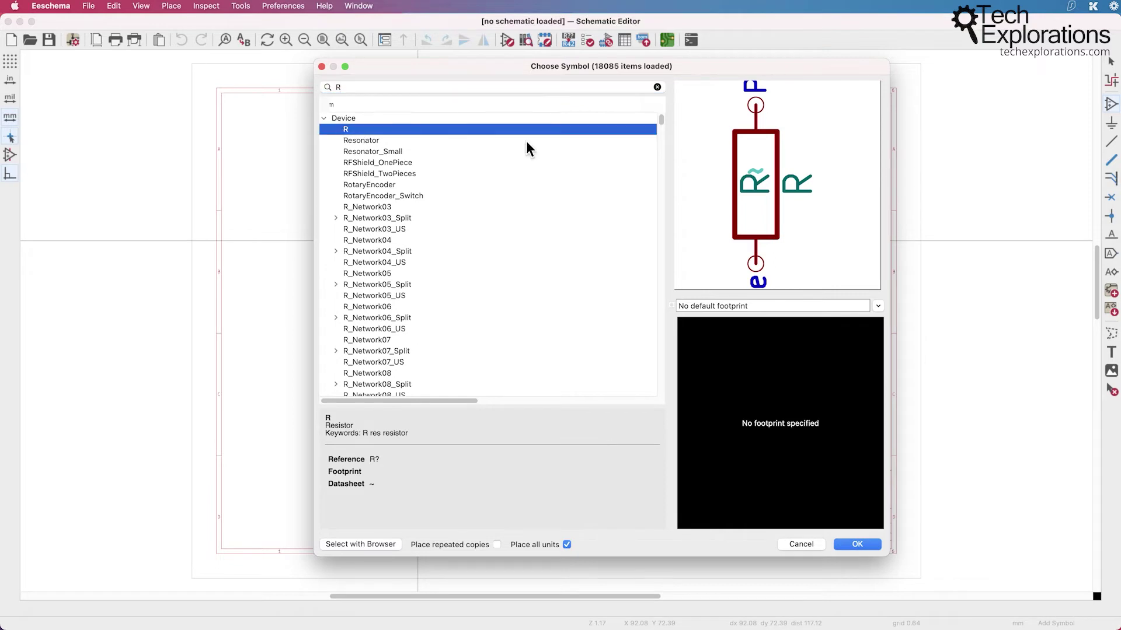
scroll(768, 185, down, 3)
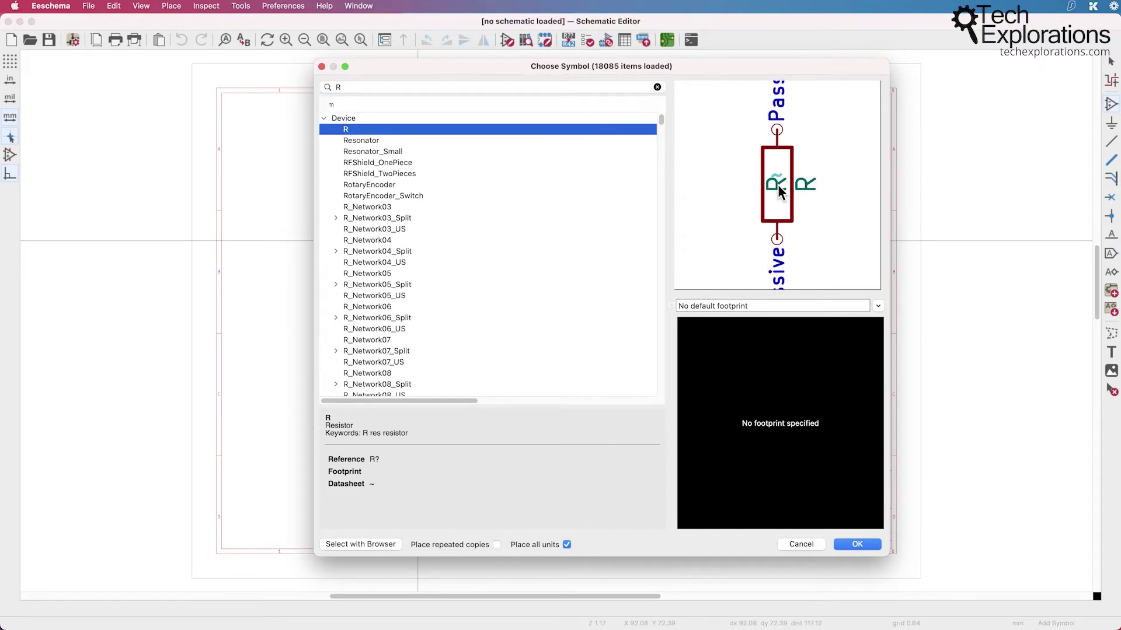
scroll(780, 190, down, 1)
scroll(779, 190, up, 1)
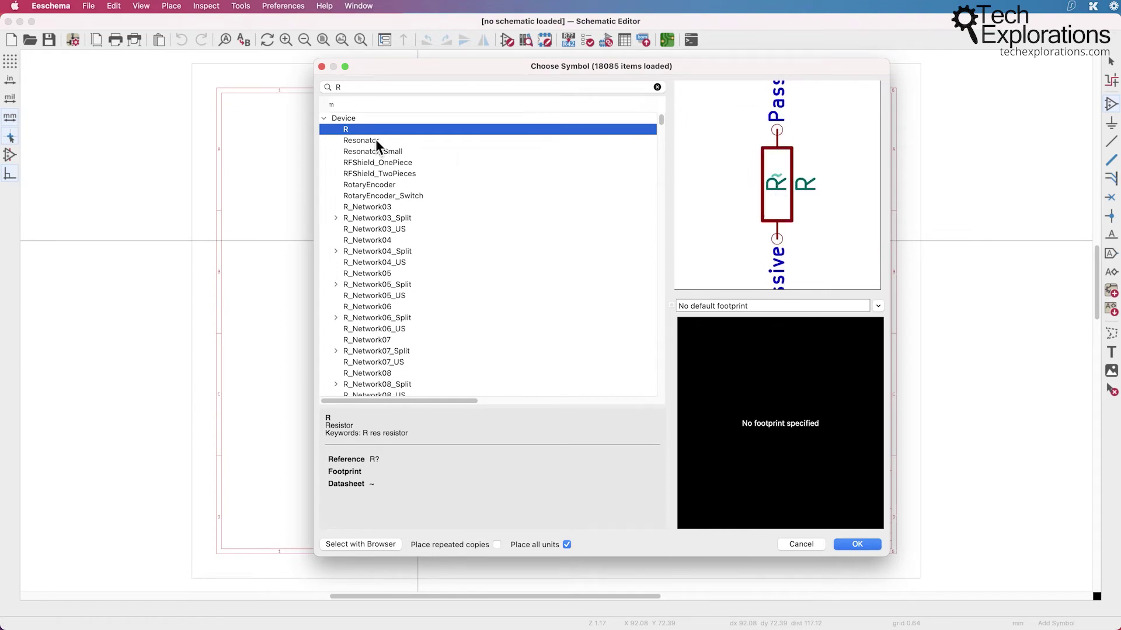
double_click(346, 129)
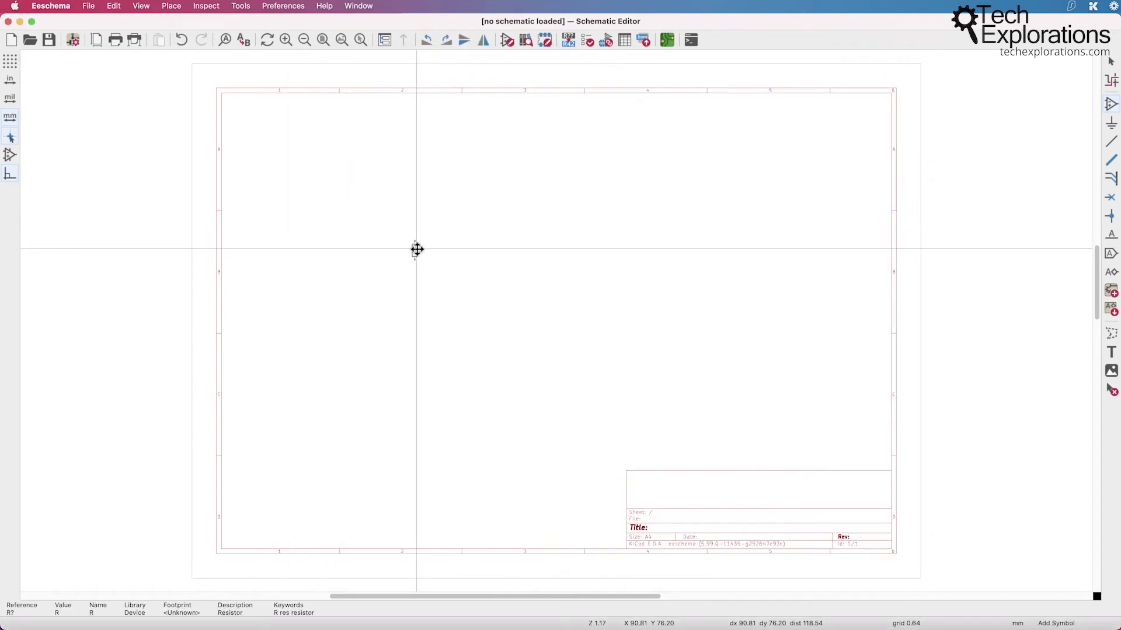
scroll(417, 249, up, 8)
click(380, 283)
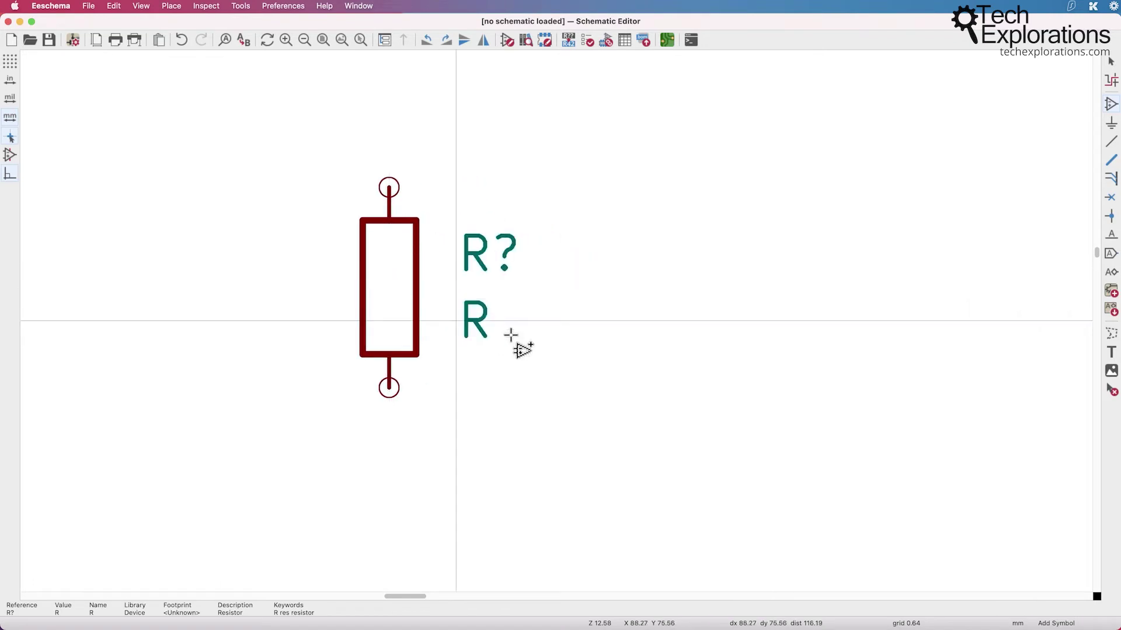
key(Escape)
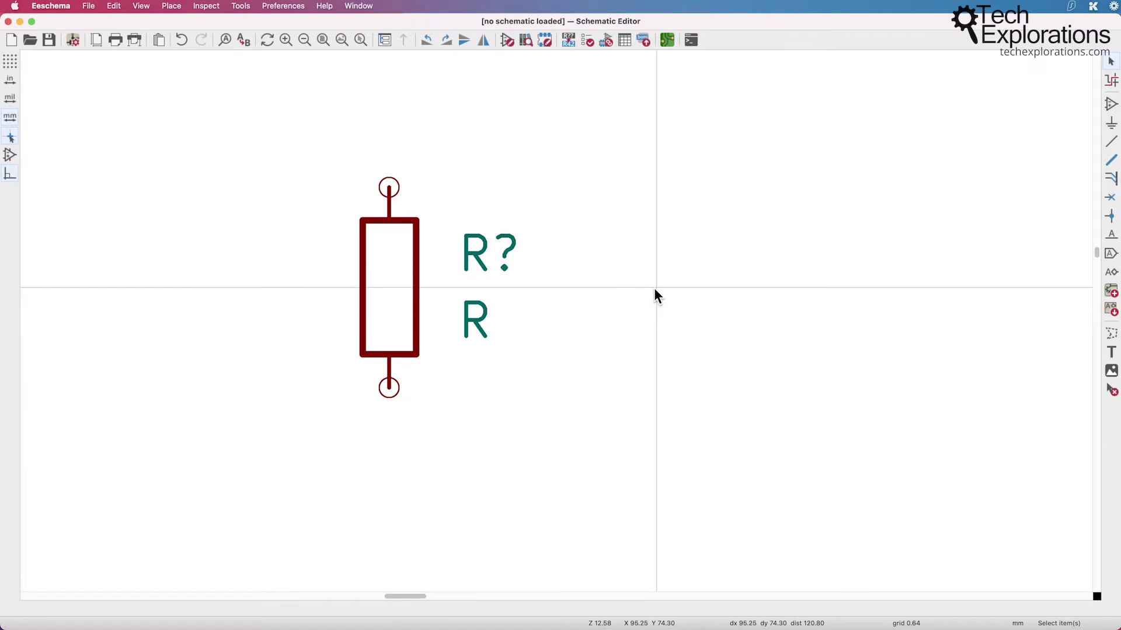
Find the US-style resistor symbol R_US and place it to the right of the R resistor, level with it.
key(a)
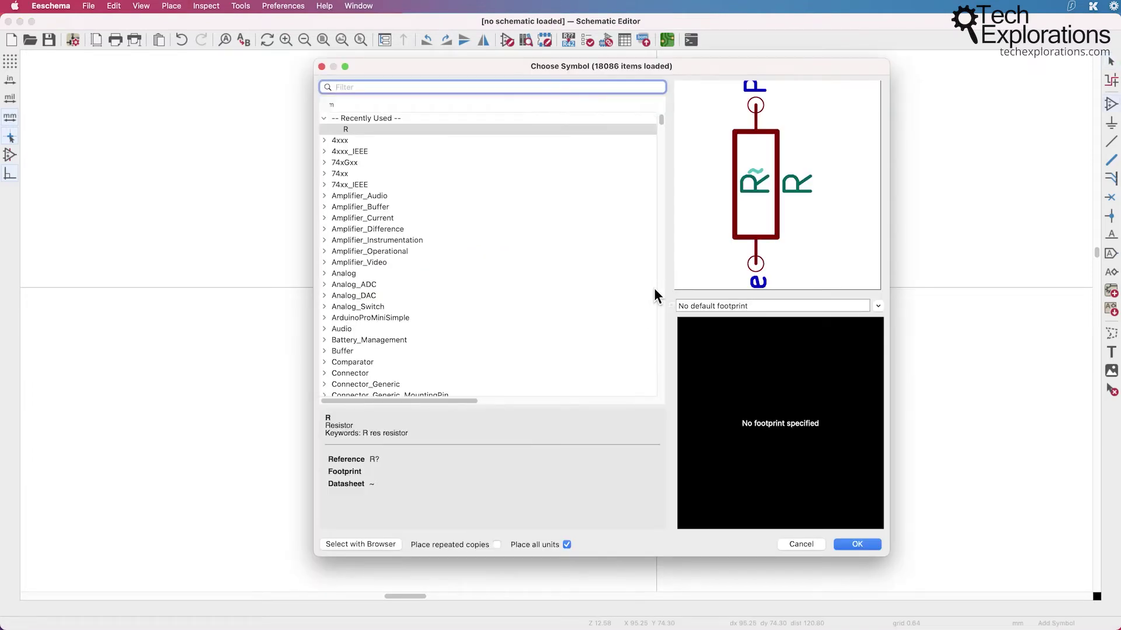
text(R_U)
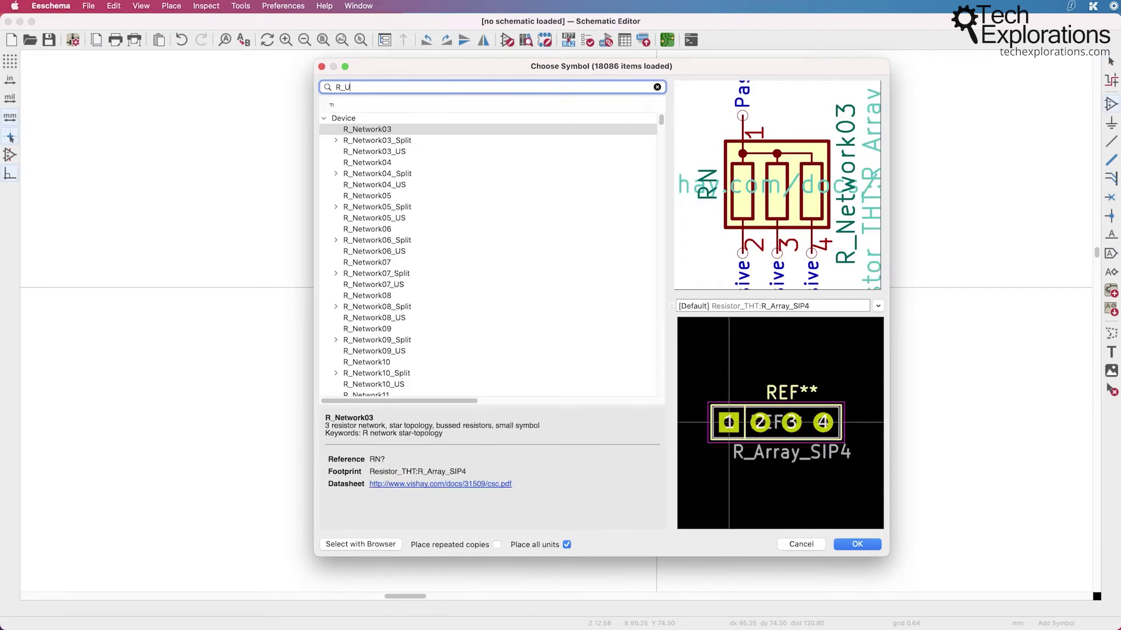
text(S)
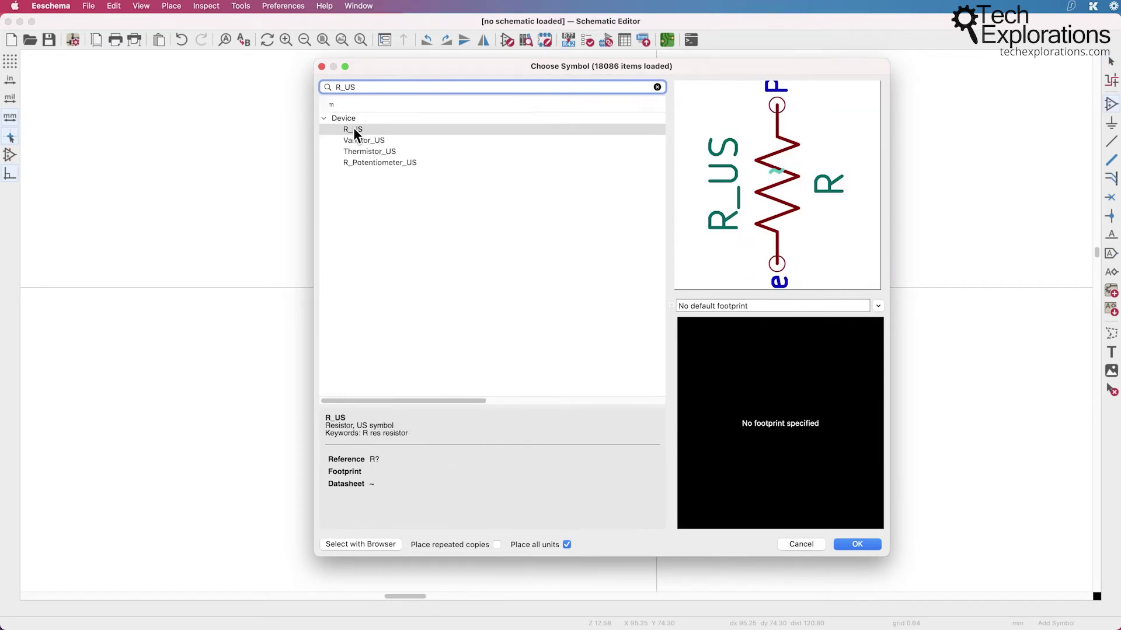
scroll(777, 181, down, 4)
scroll(780, 191, down, 1)
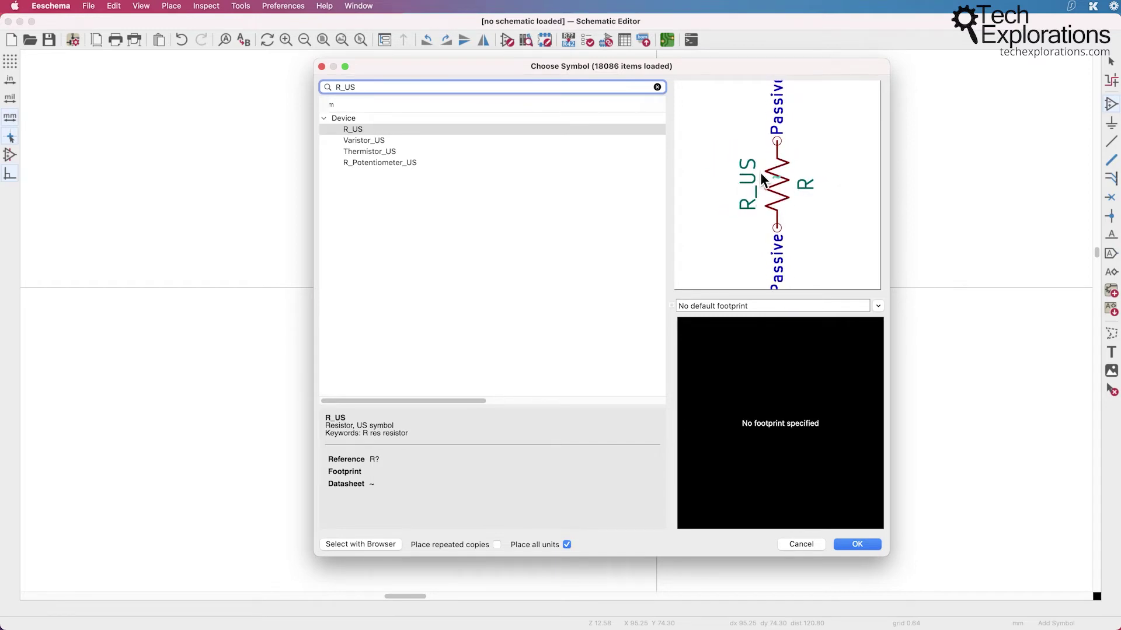
double_click(359, 131)
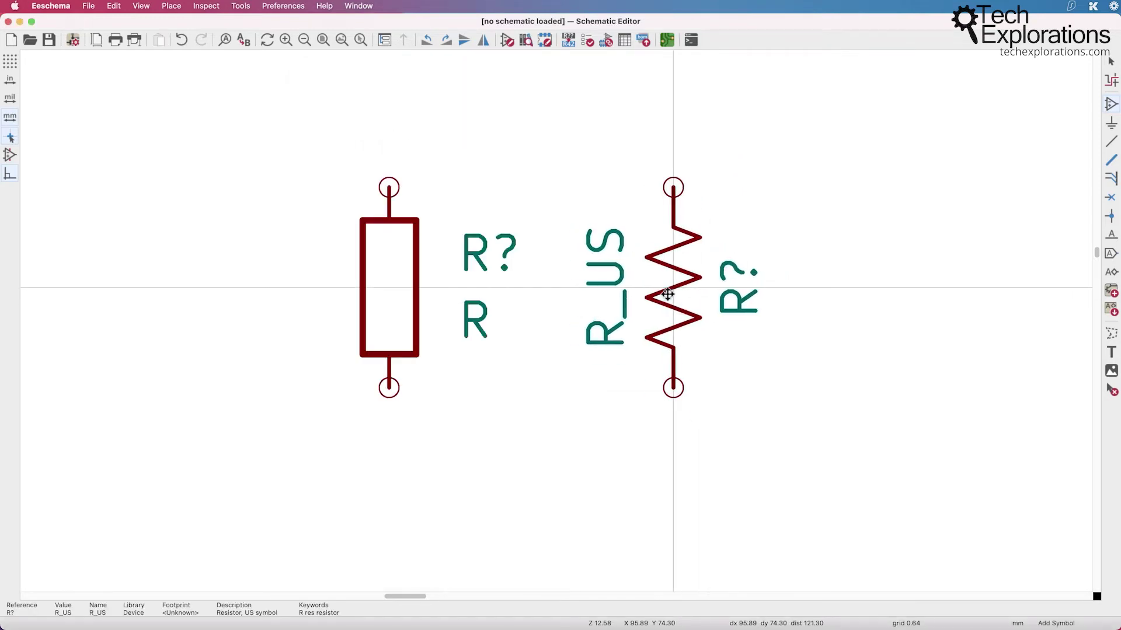
click(667, 294)
key(Escape)
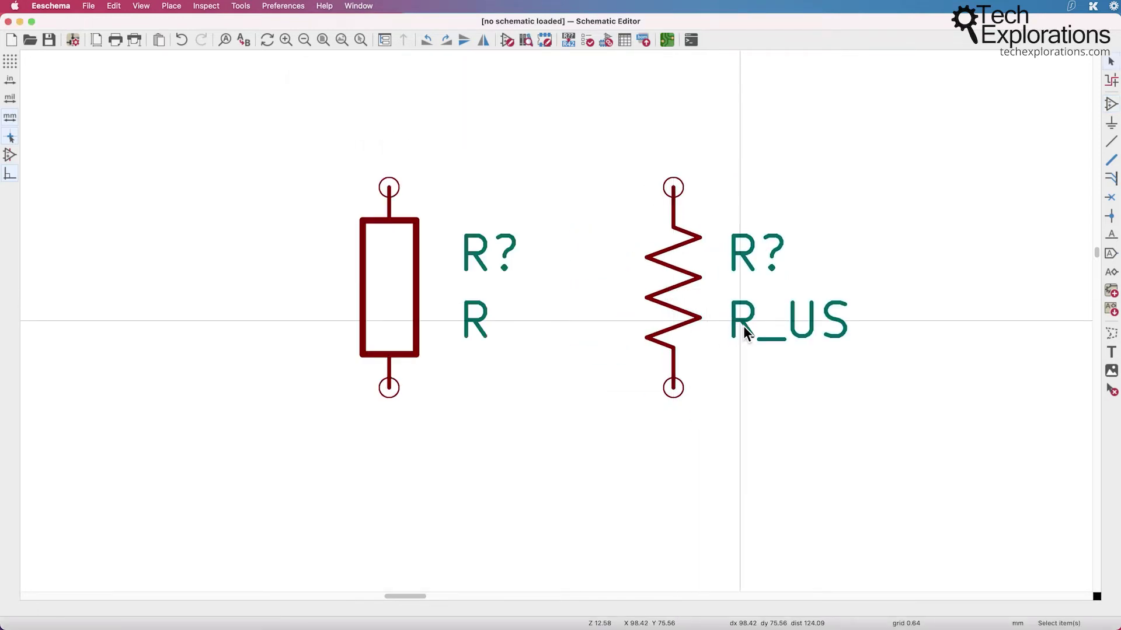
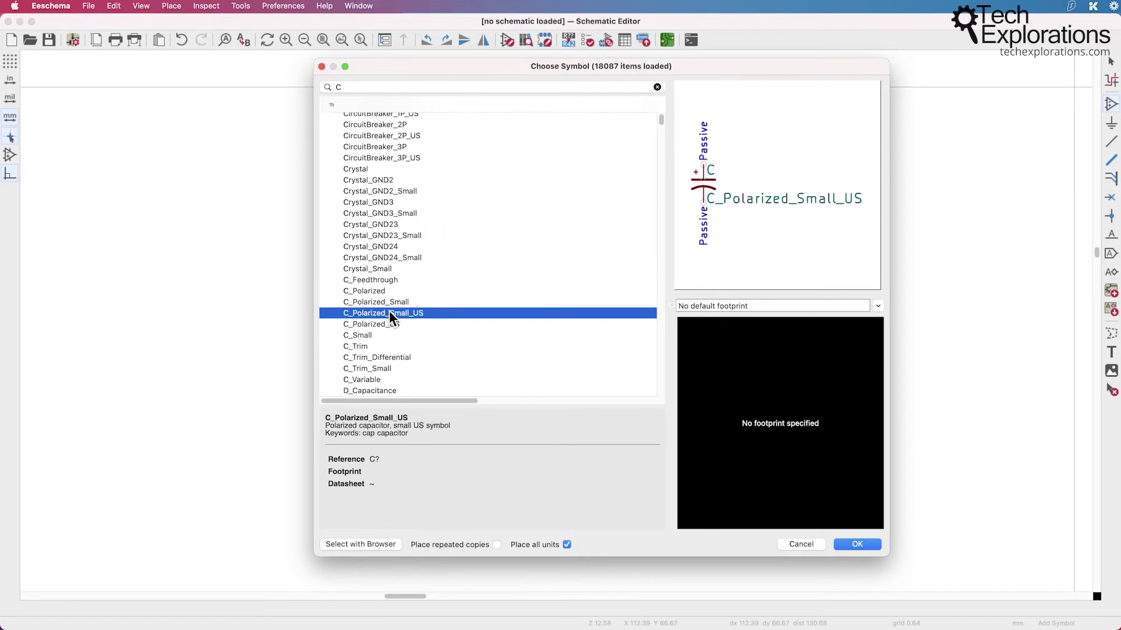
Compare the small and regular US polarized capacitors, and place C_Polarized_US to the right of the R_US resistor.
click(386, 324)
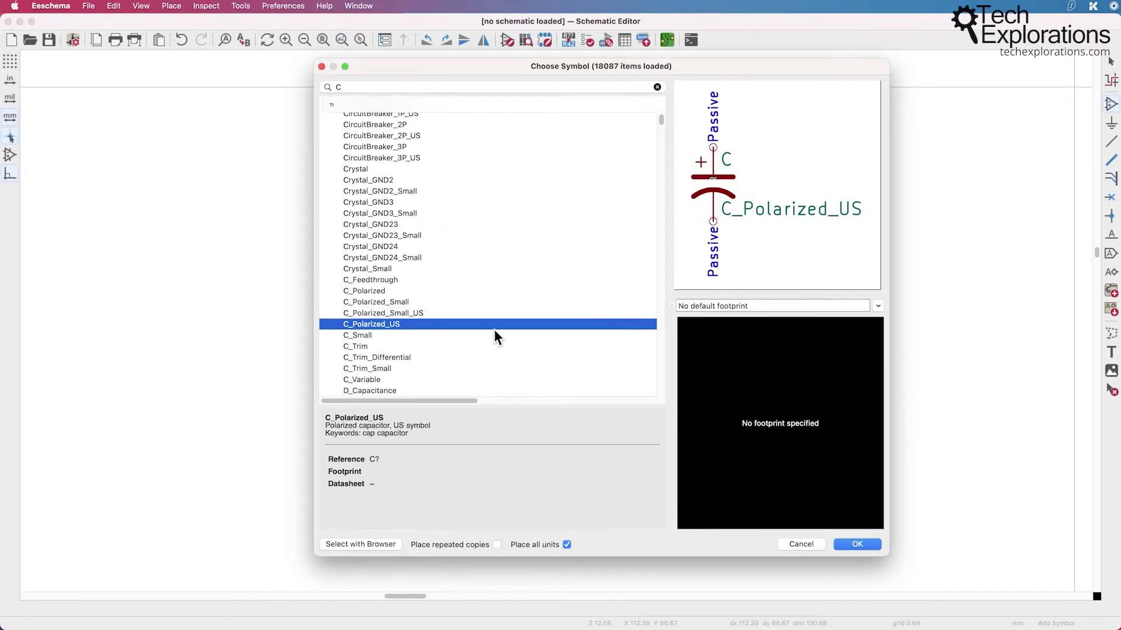
click(397, 313)
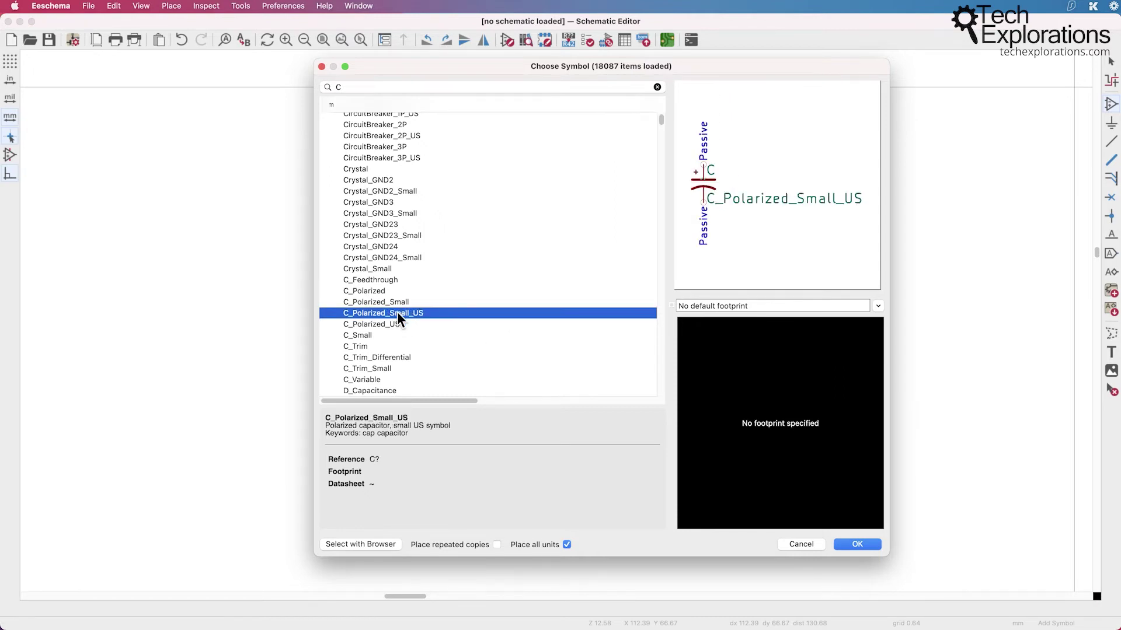
double_click(394, 324)
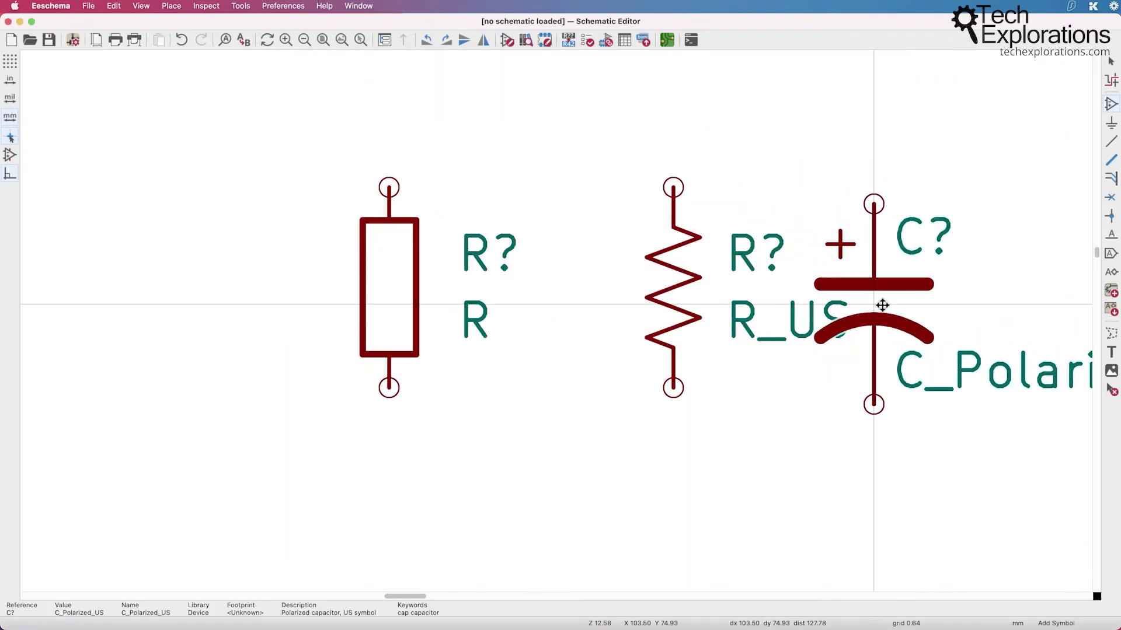
scroll(556, 320, down, 2)
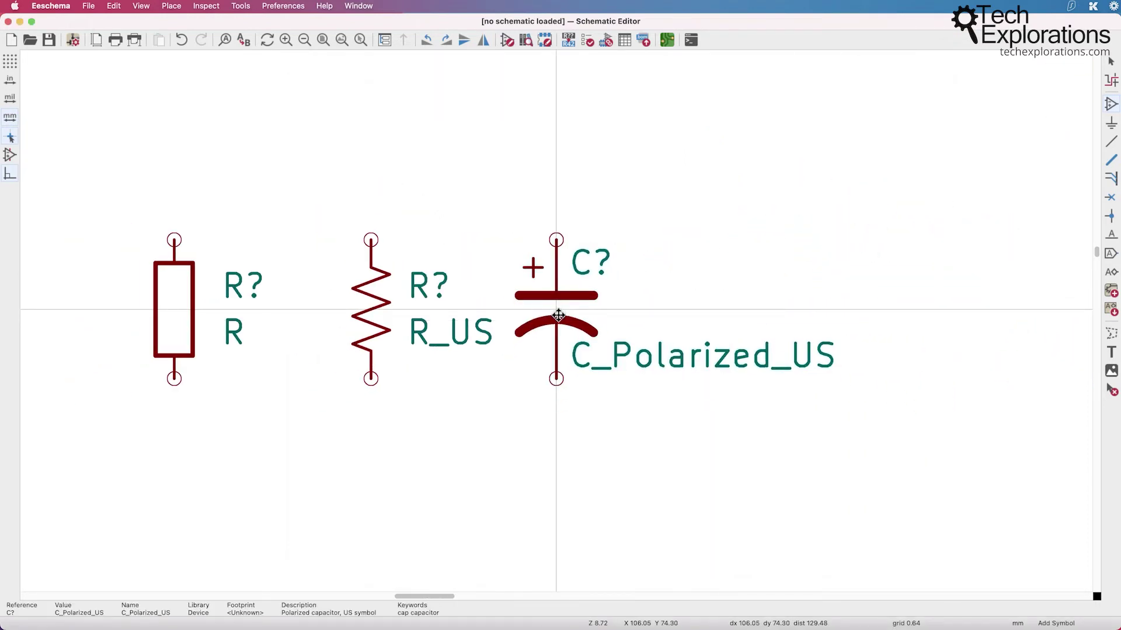
click(558, 316)
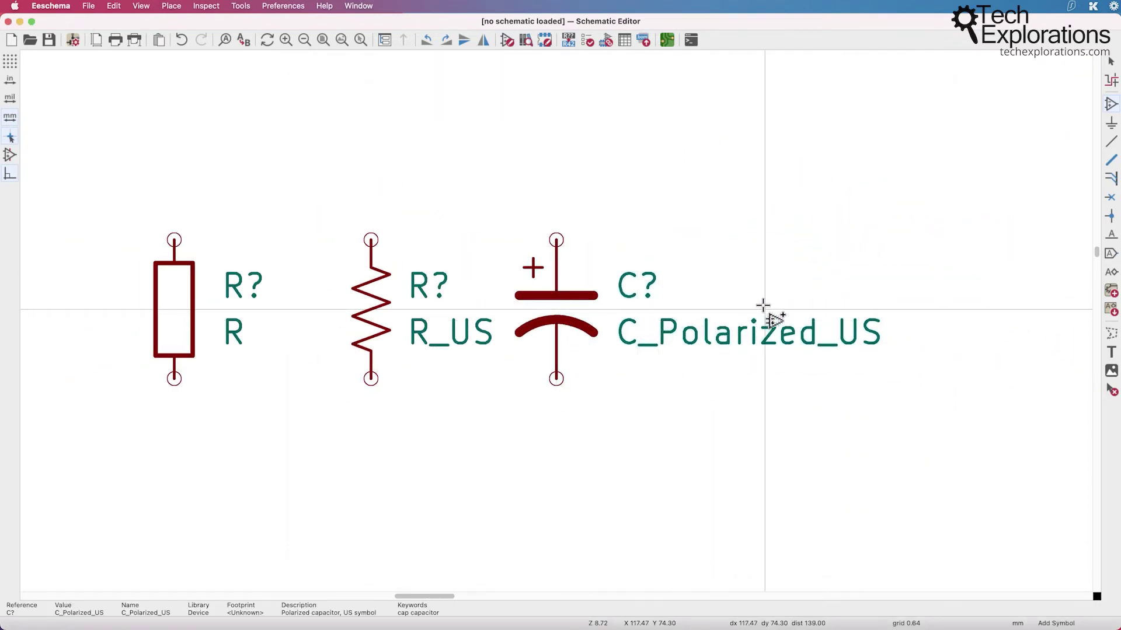
Place the unpolarized capacitor symbol C from the Device library to the right of C_Polarized_US, in the same row.
click(559, 297)
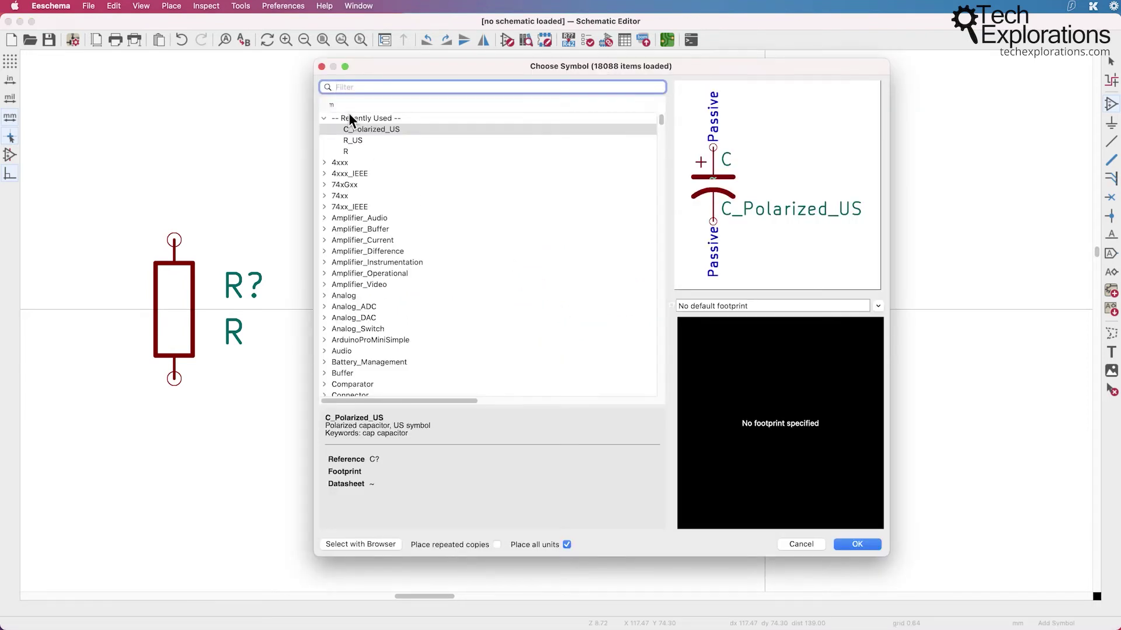
text(c)
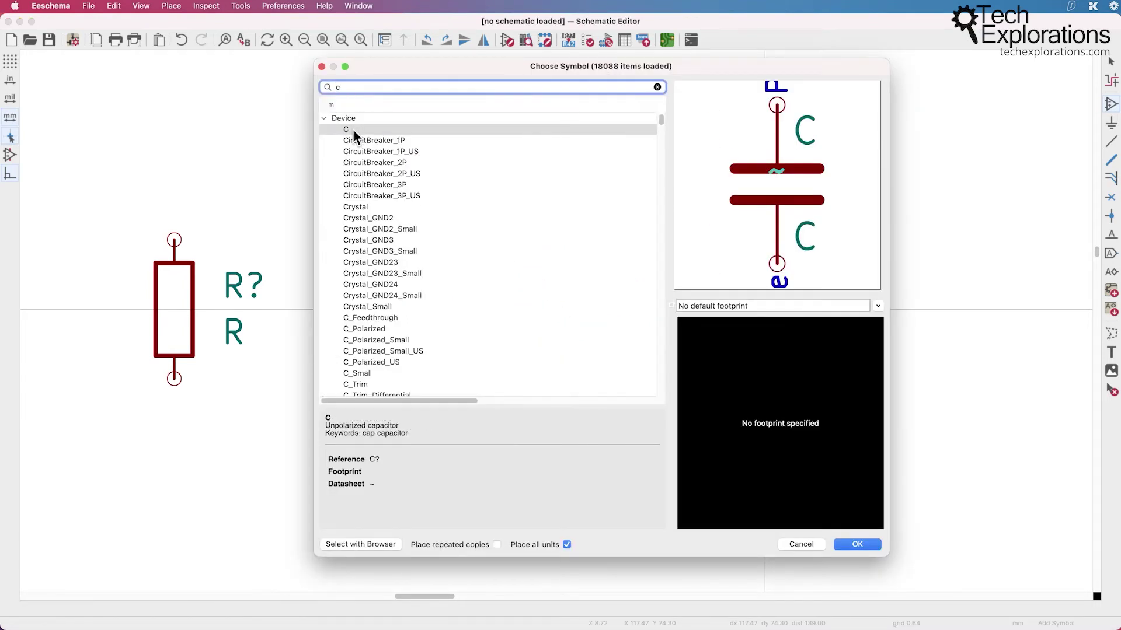
double_click(348, 129)
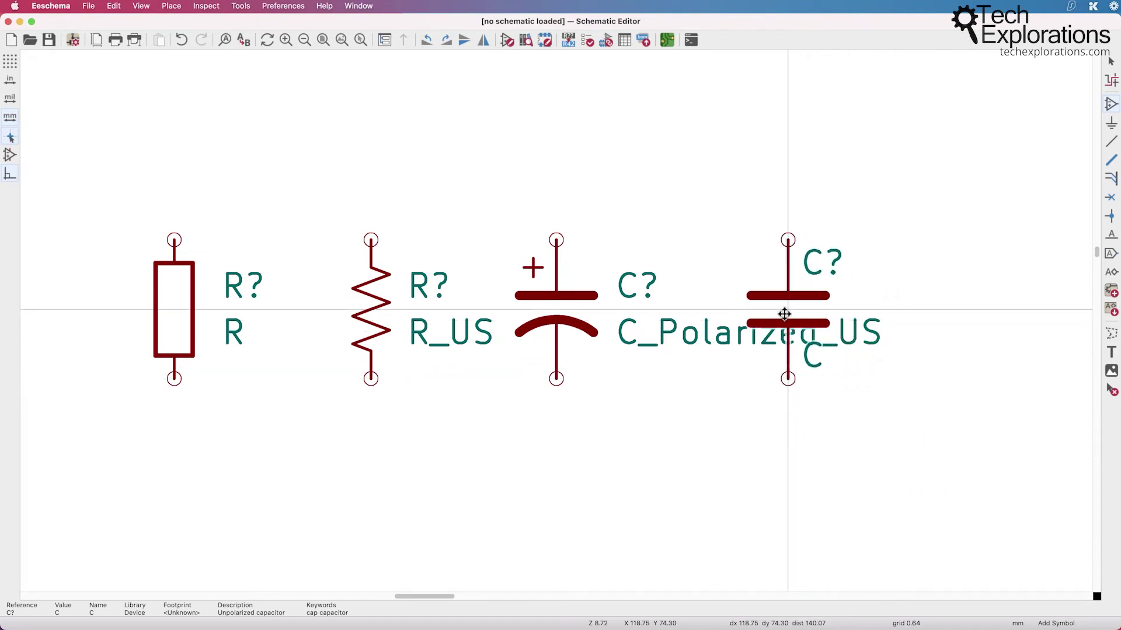
click(784, 314)
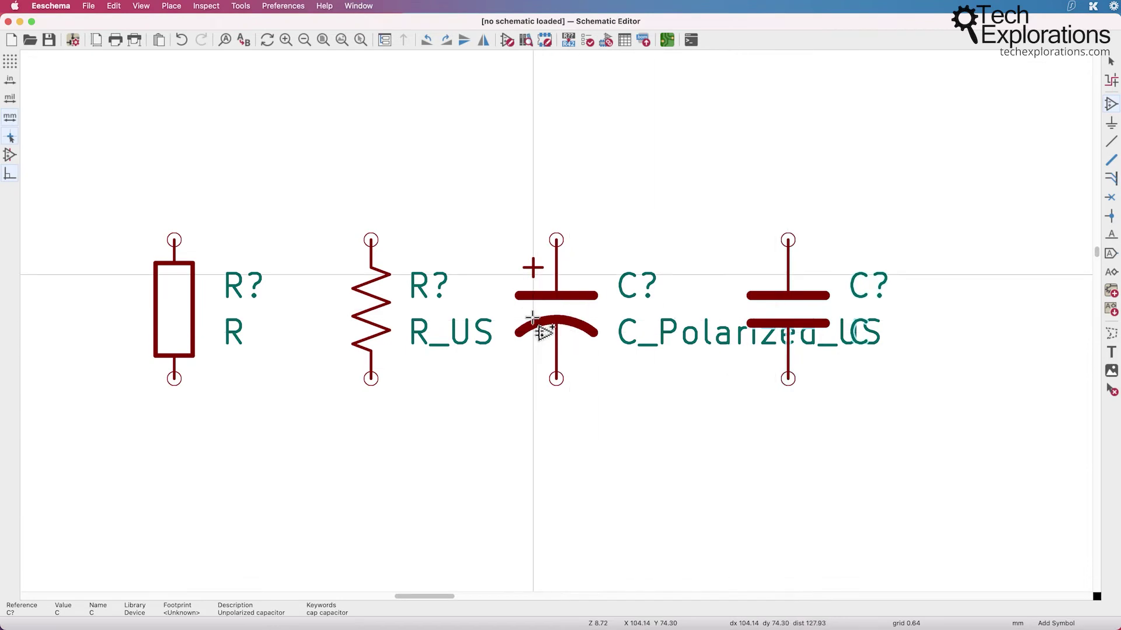
Place the C_Polarized capacitor symbol above the row, between the C_Polarized_US and C capacitors.
key(a)
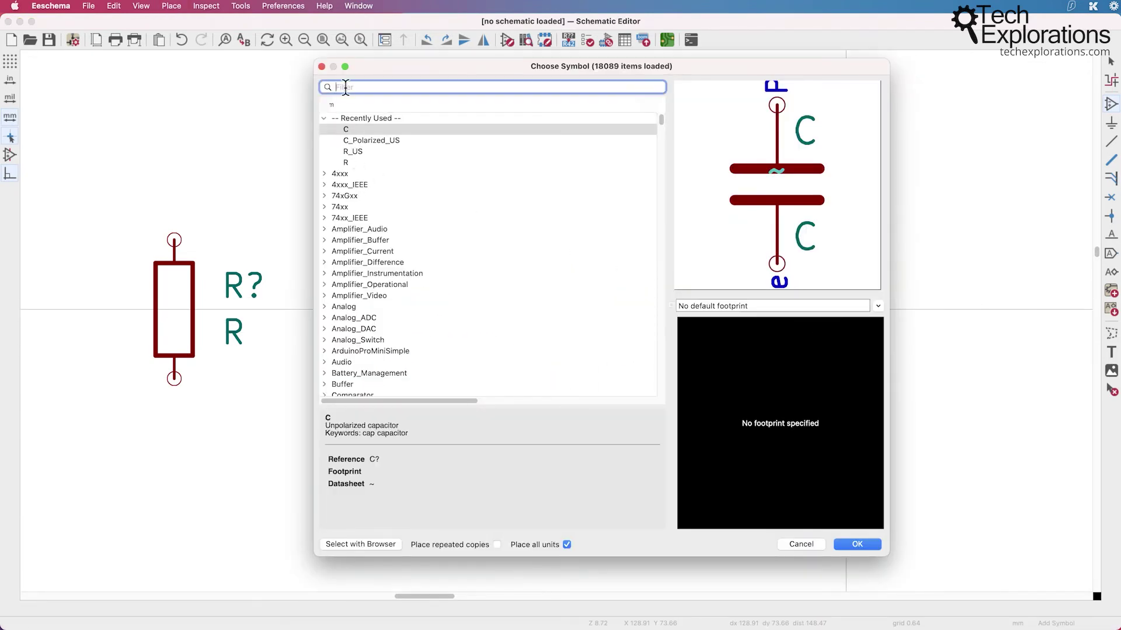
text(c)
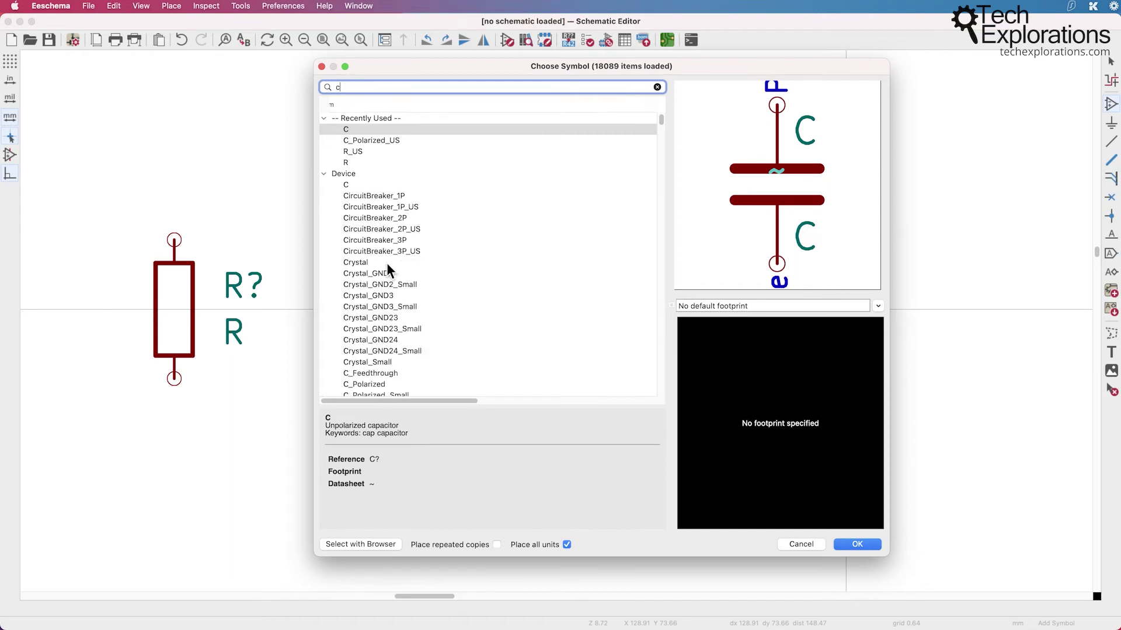
scroll(386, 263, down, 4)
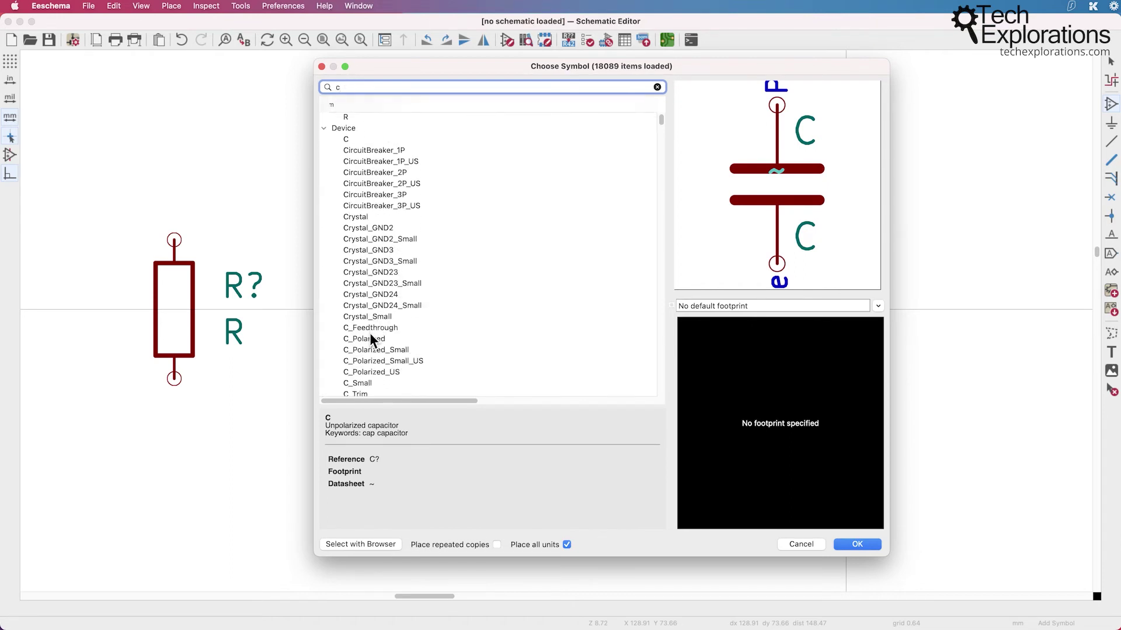
click(369, 338)
double_click(369, 338)
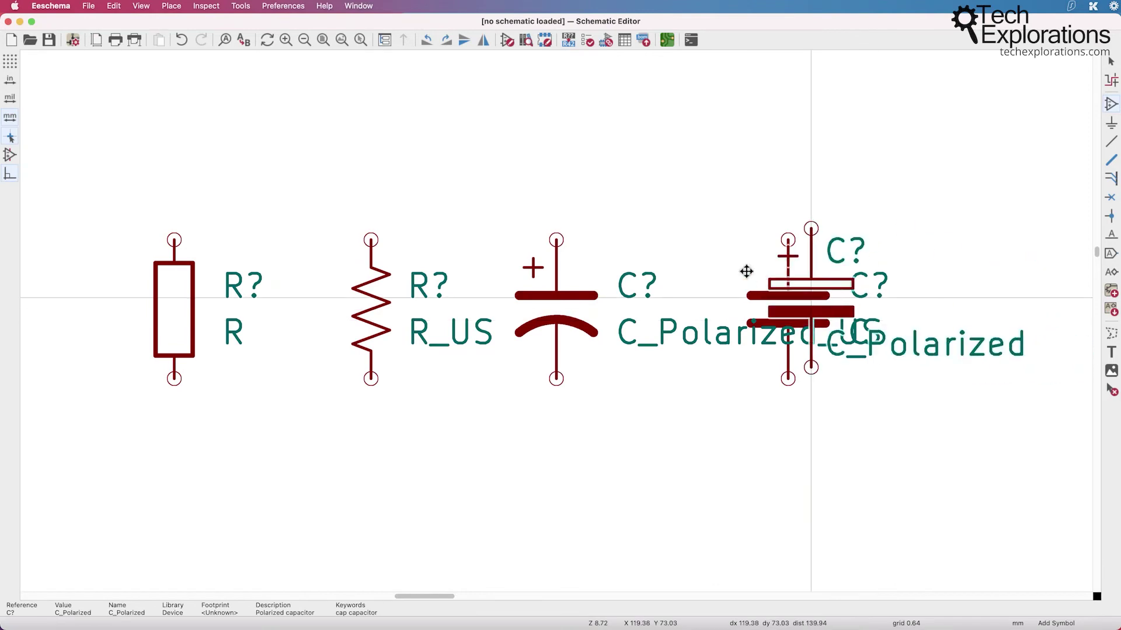
click(706, 194)
key(Escape)
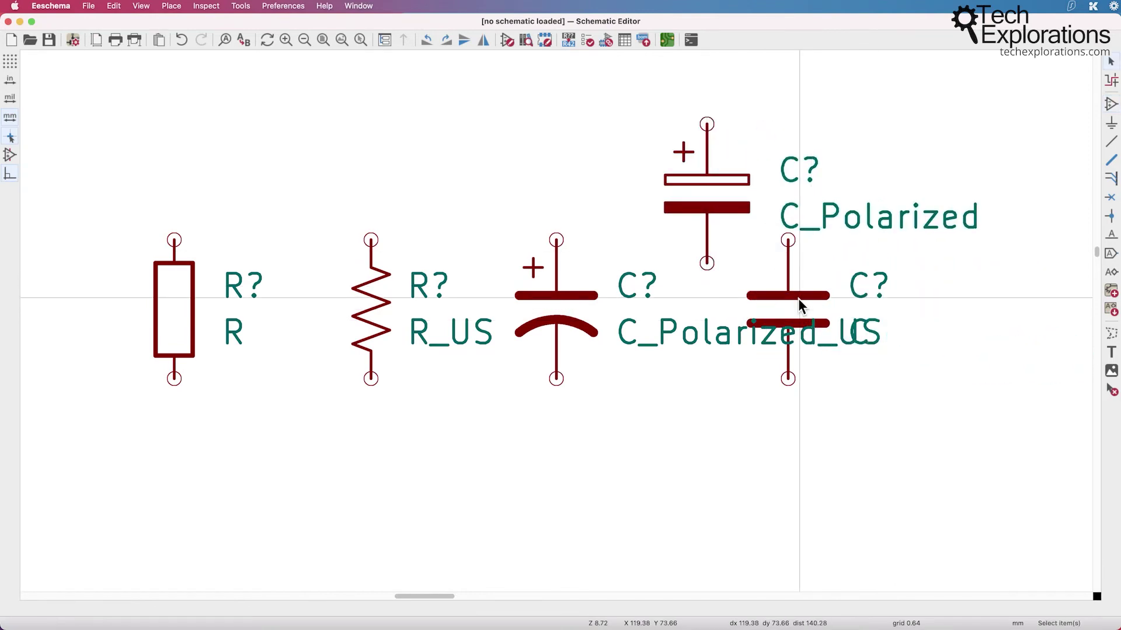
Move the C capacitor further right in the row and bring C_Polarized down into the row between C_Polarized_US and C.
drag(797, 299, 982, 299)
click(743, 186)
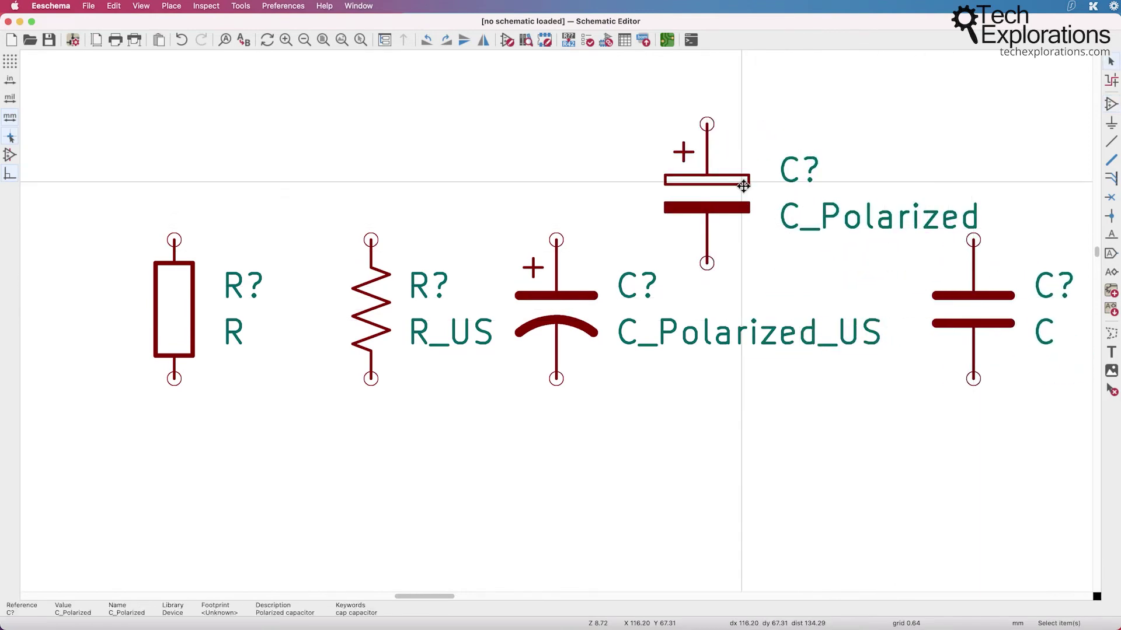
drag(743, 186, 755, 307)
click(777, 186)
scroll(753, 374, right, 2)
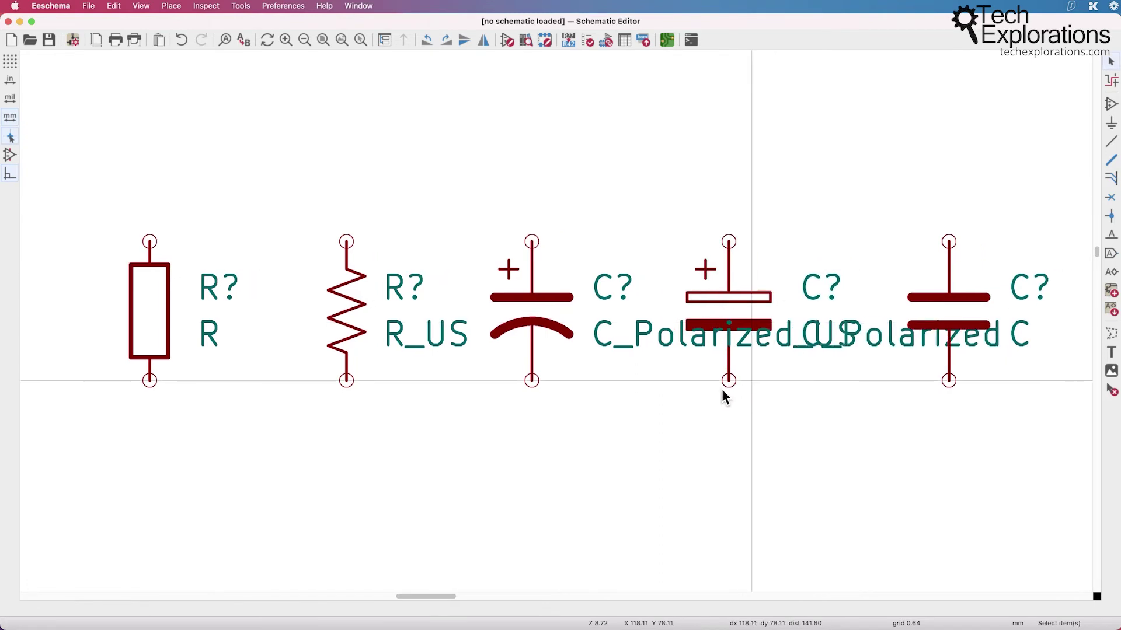
scroll(721, 388, right, 2)
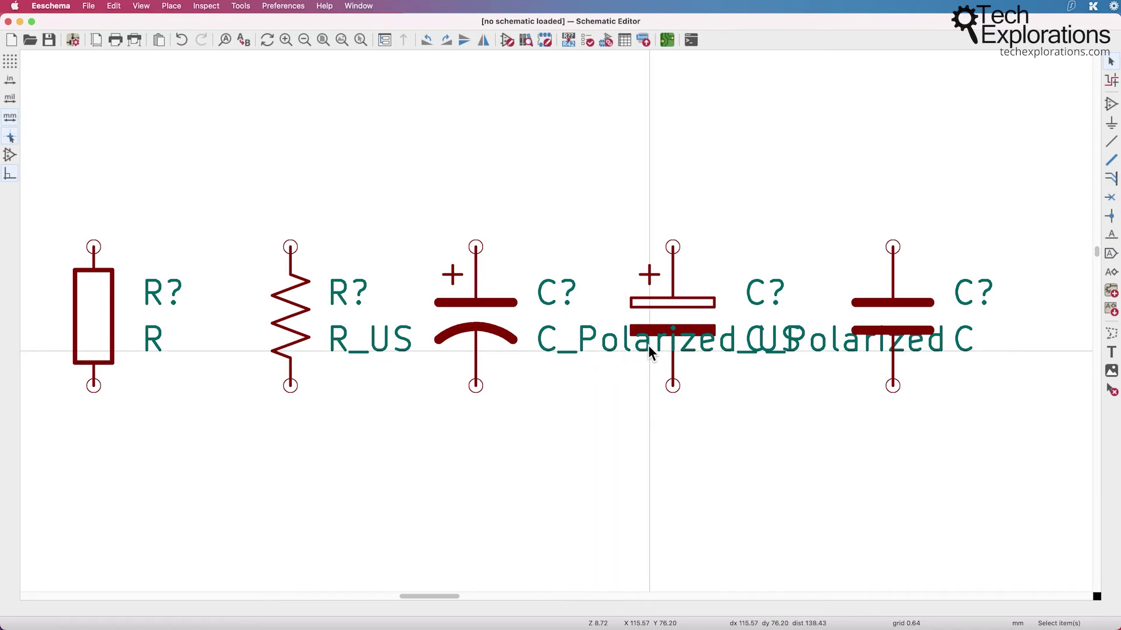
Start adding another symbol and preview the 4008 symbol in the 4xxx_IEEE library.
click(1110, 105)
click(516, 175)
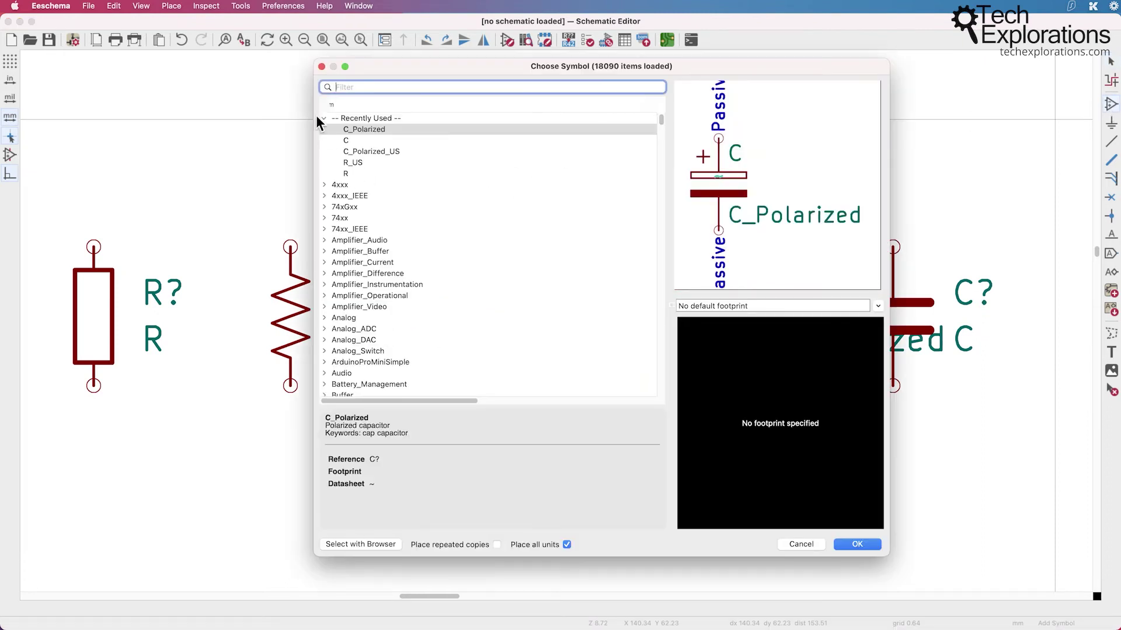
click(323, 118)
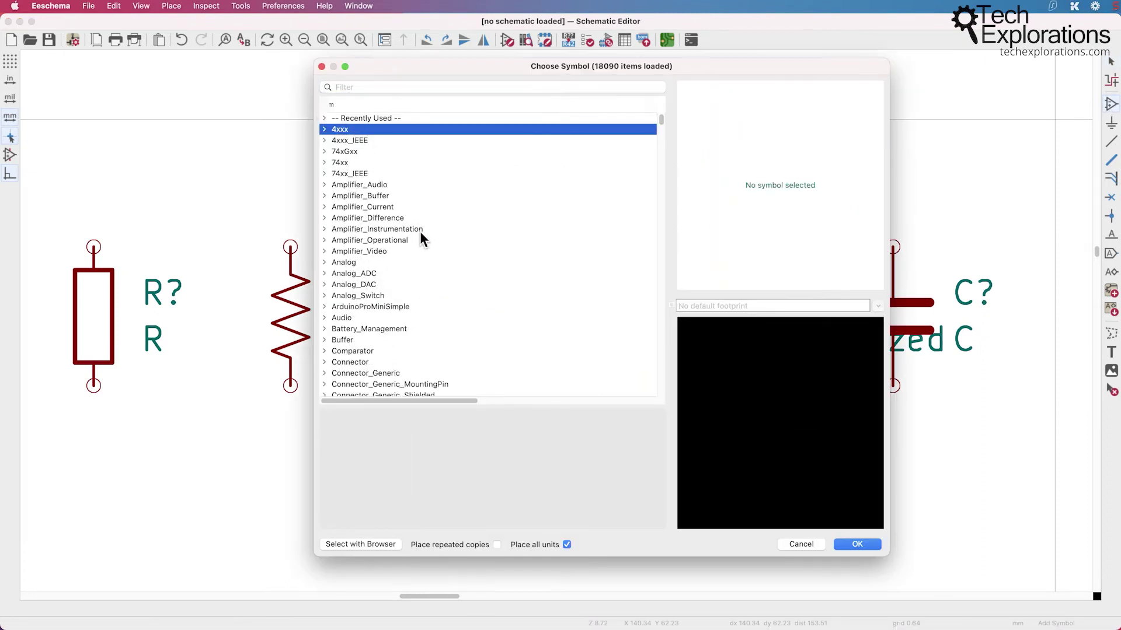
click(344, 142)
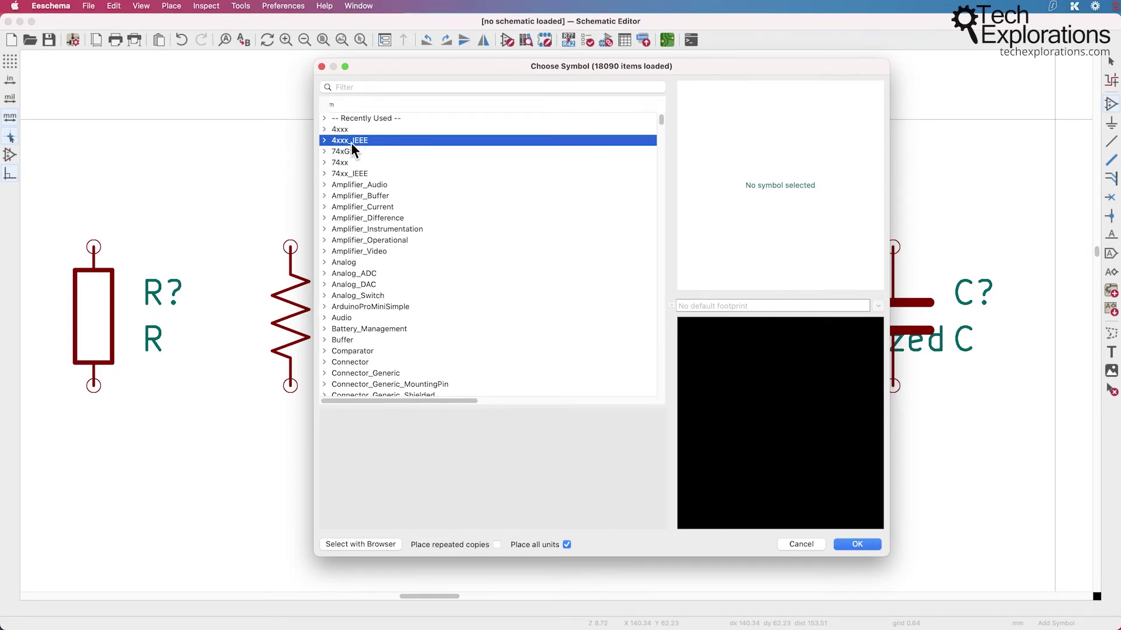
click(324, 141)
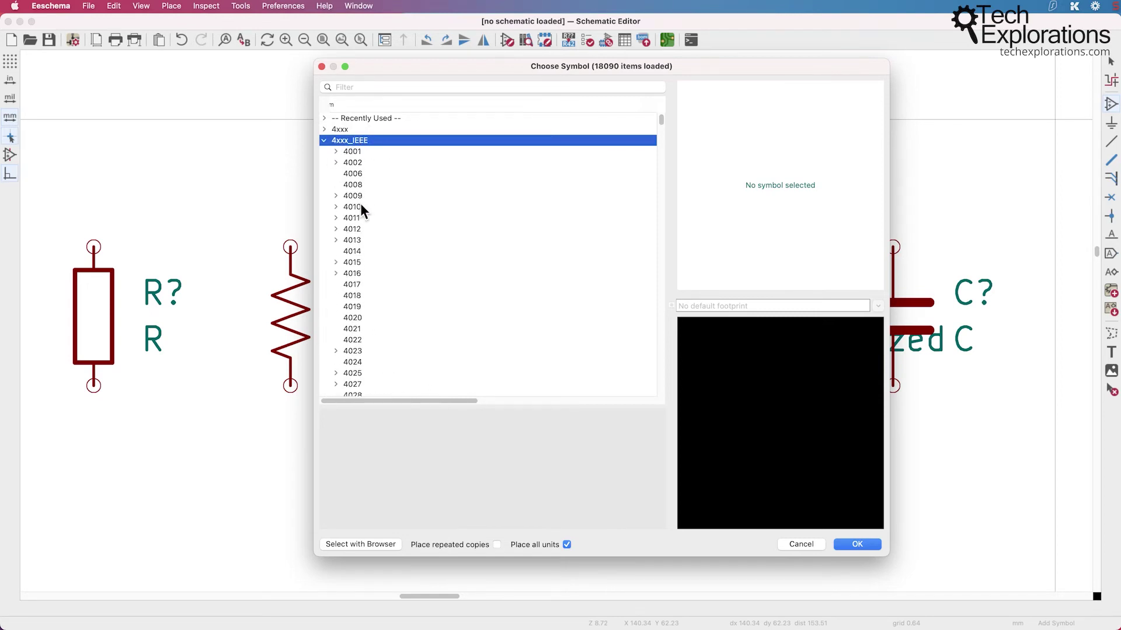
click(345, 184)
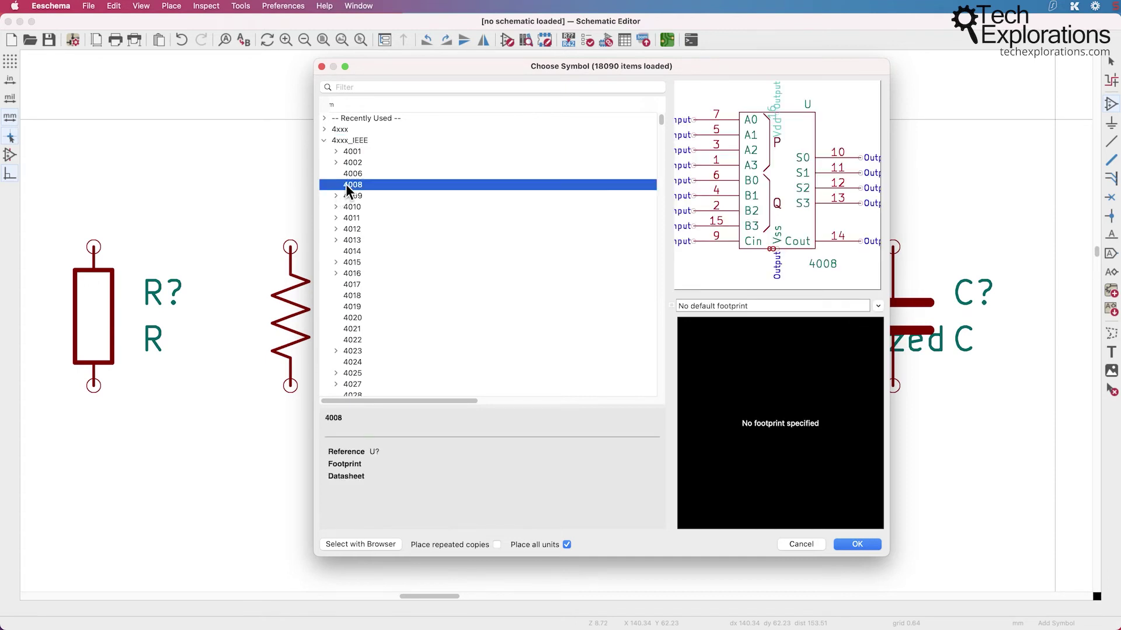
Preview the 4017, 4021 and 4022 symbols in the 4xxx library for comparison with the IEEE style.
click(324, 129)
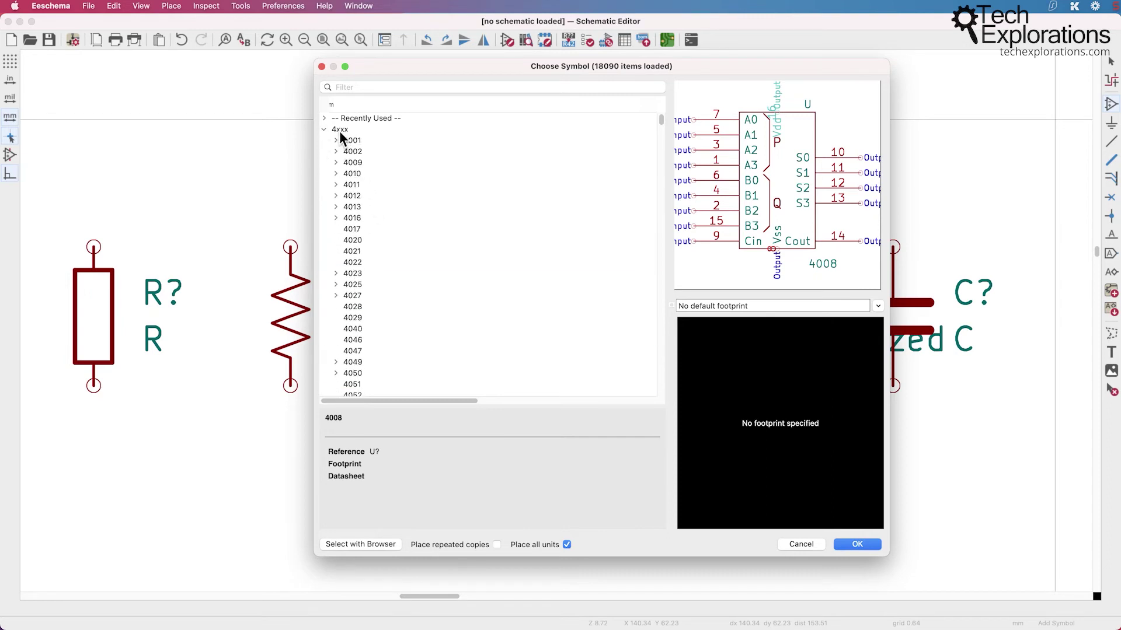
click(321, 130)
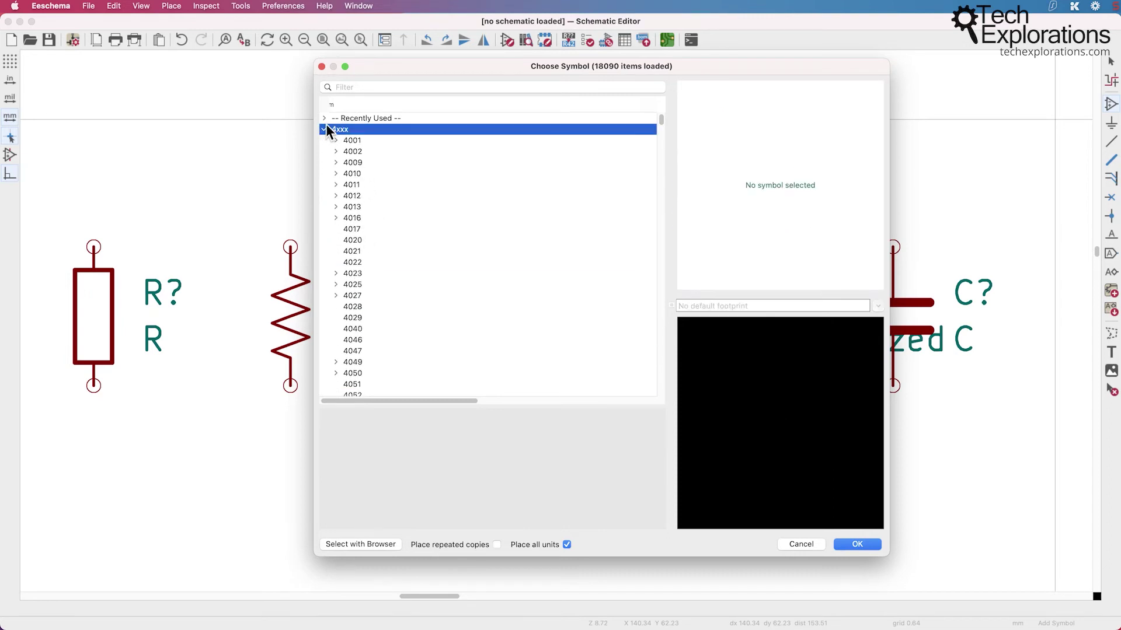
click(352, 229)
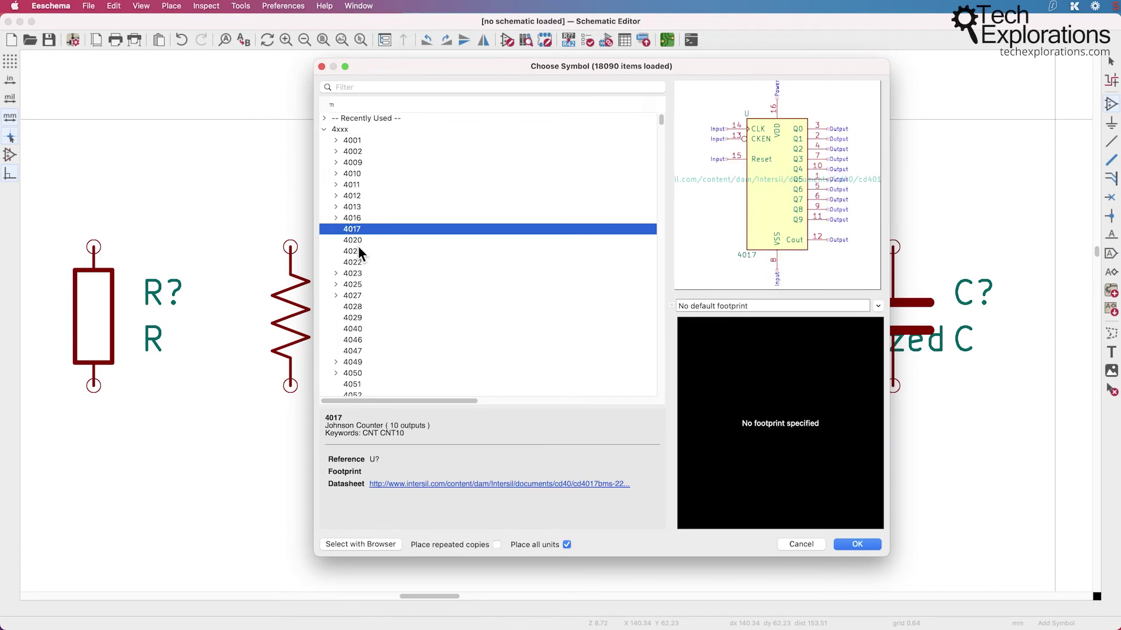
click(357, 251)
click(356, 264)
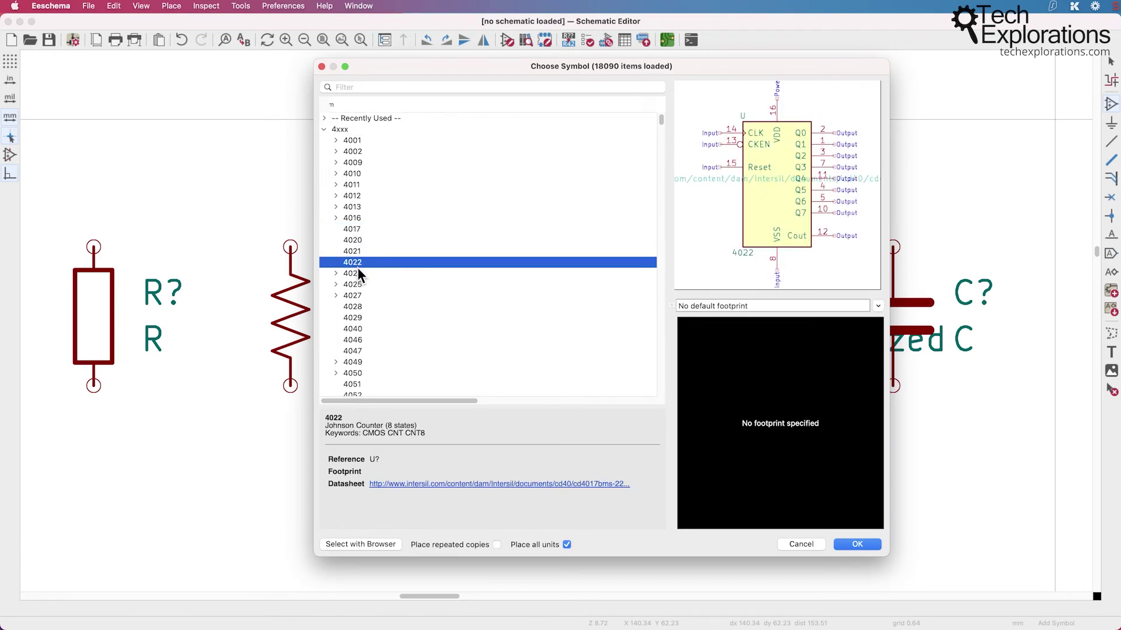
Examine the IEEE-style versions of the 4006, 4008 and 4020 symbols in the 4xxx_IEEE library.
click(324, 130)
click(324, 141)
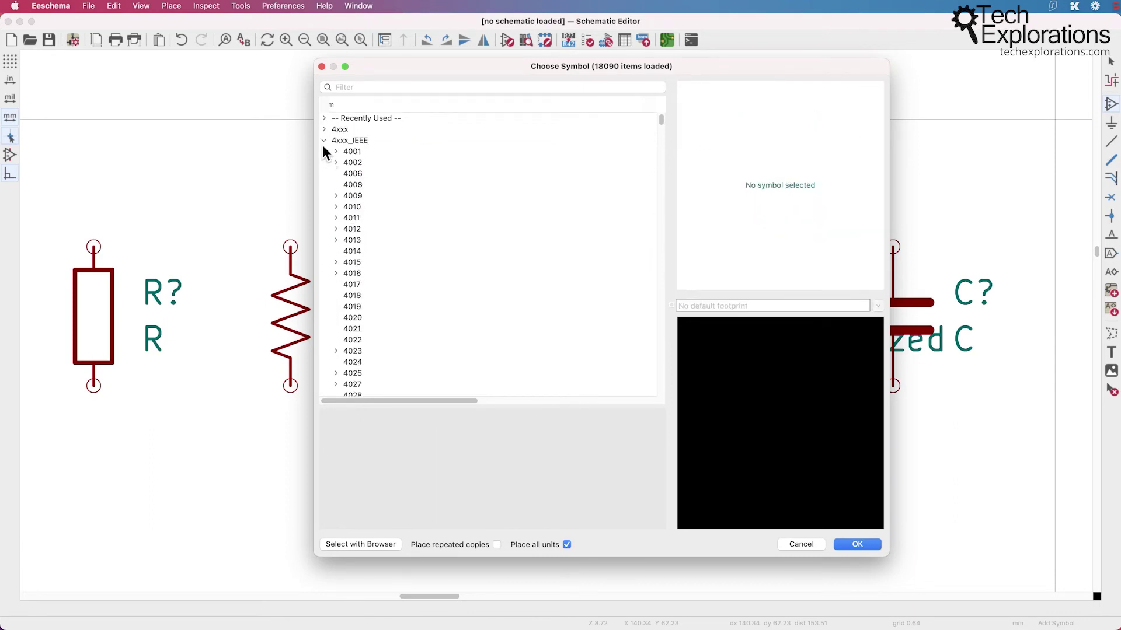
click(353, 174)
click(352, 184)
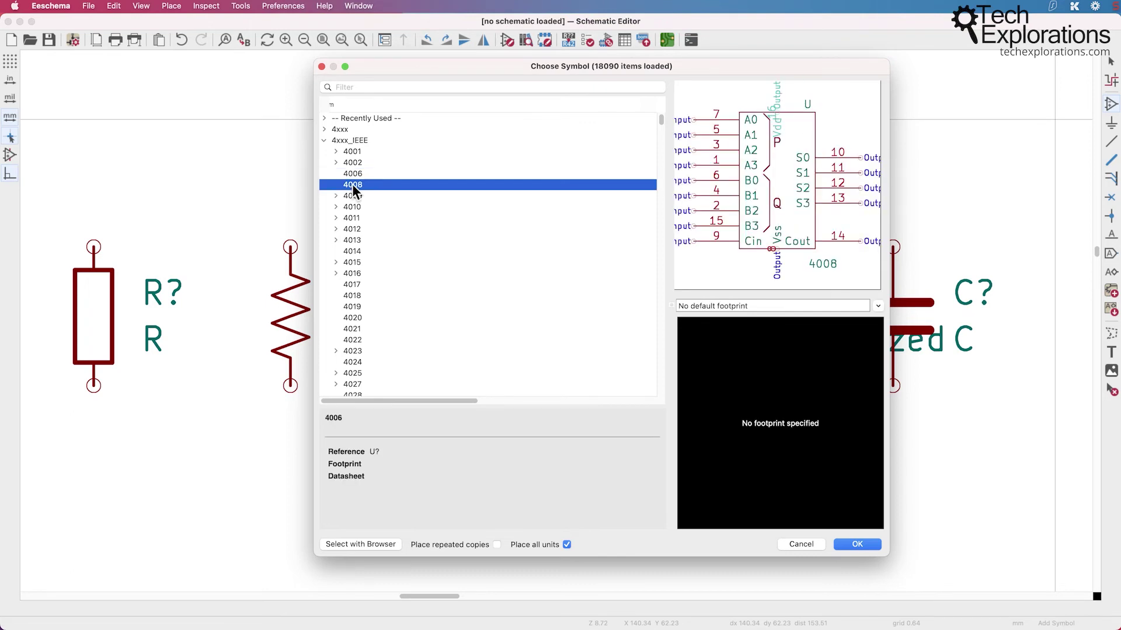
click(355, 317)
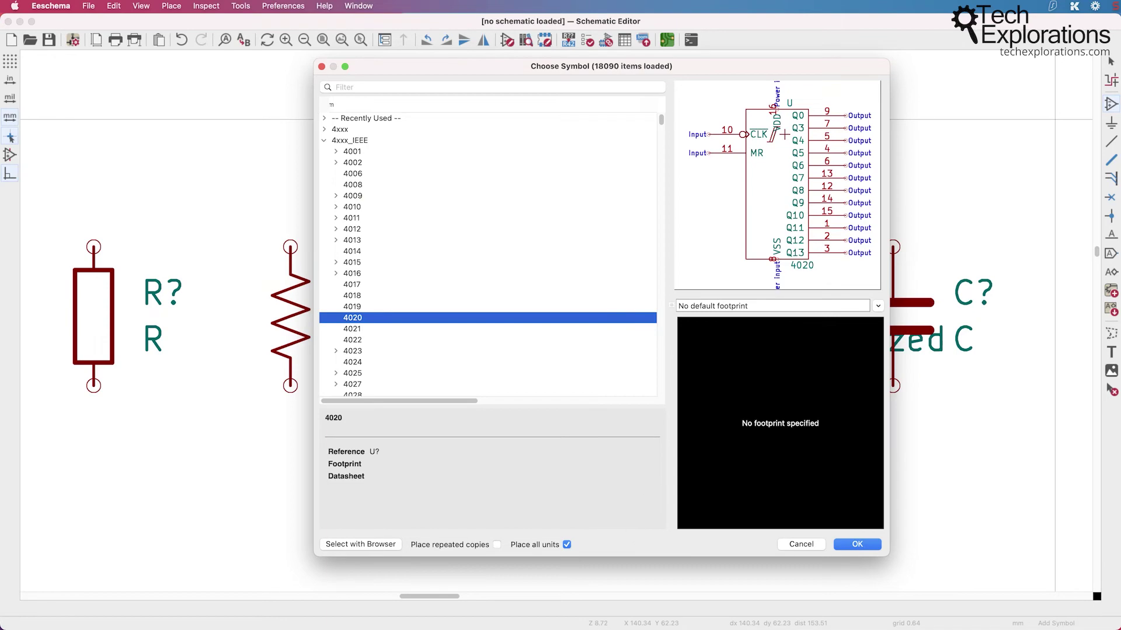
Switch to Safari and review the product details of the CD4020B counter on the Texas Instruments page.
key(super+Tab)
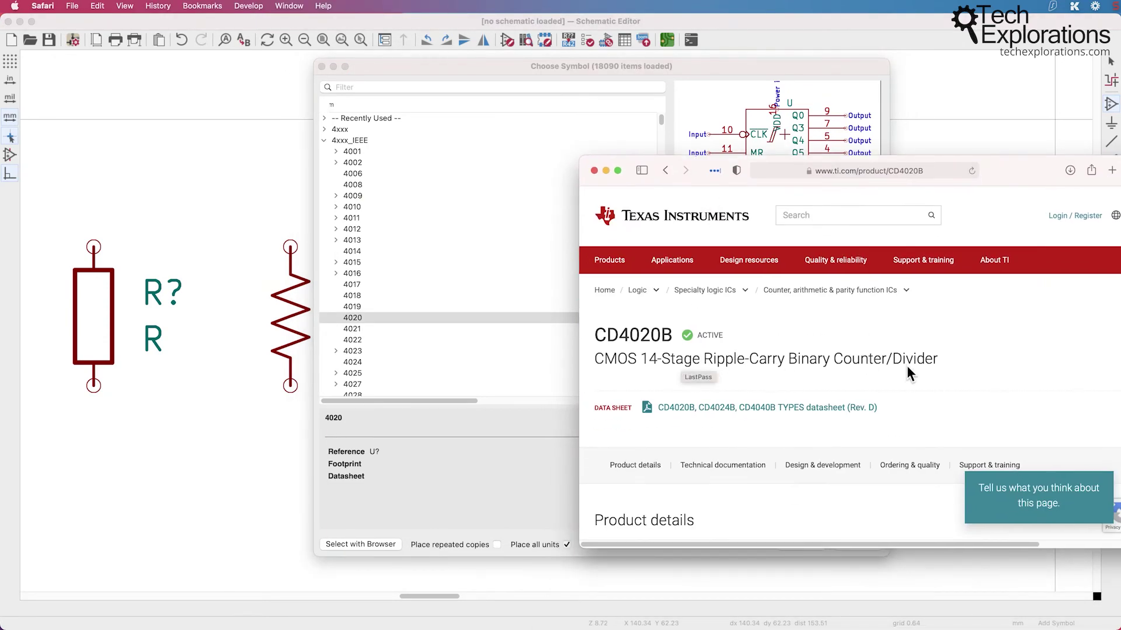
scroll(771, 356, down, 5)
scroll(772, 356, up, 3)
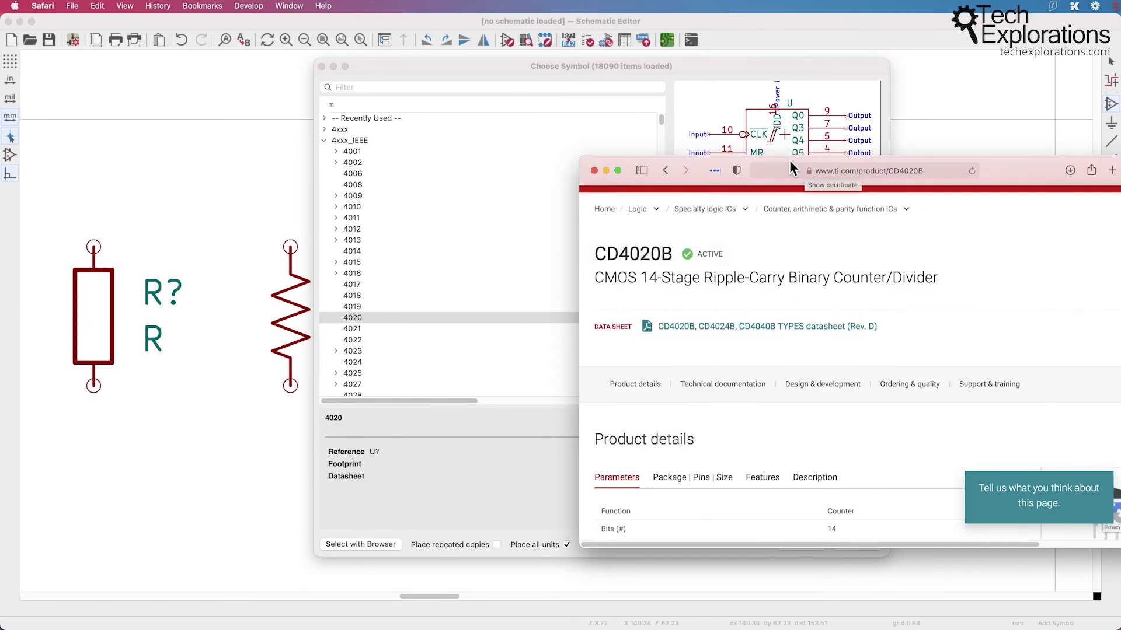
double_click(961, 156)
scroll(864, 288, down, 5)
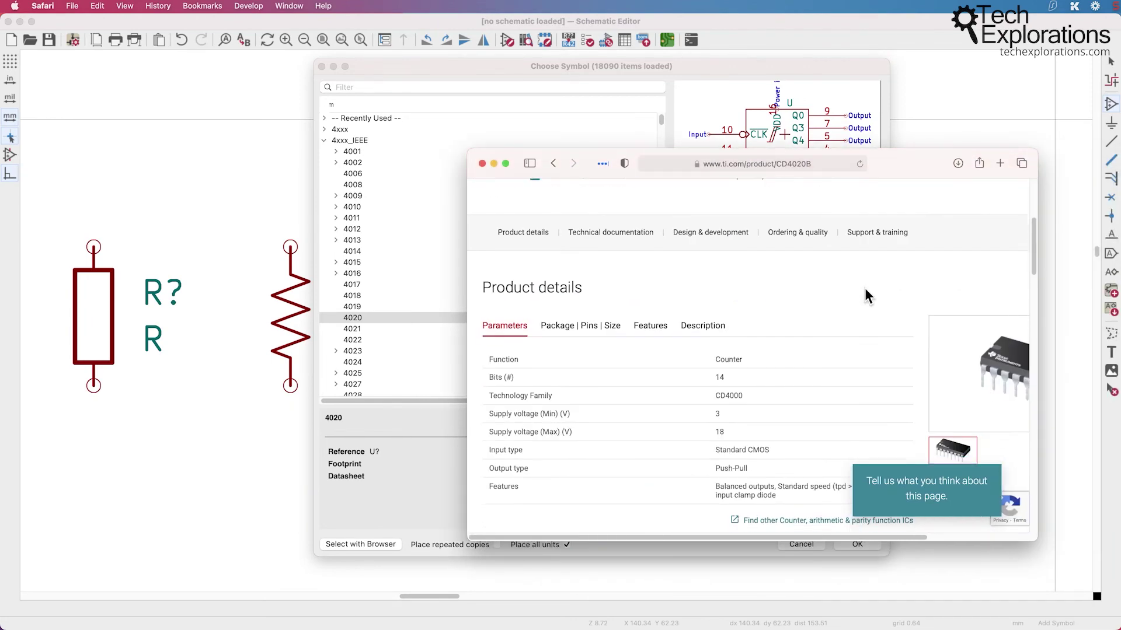
key(super+m)
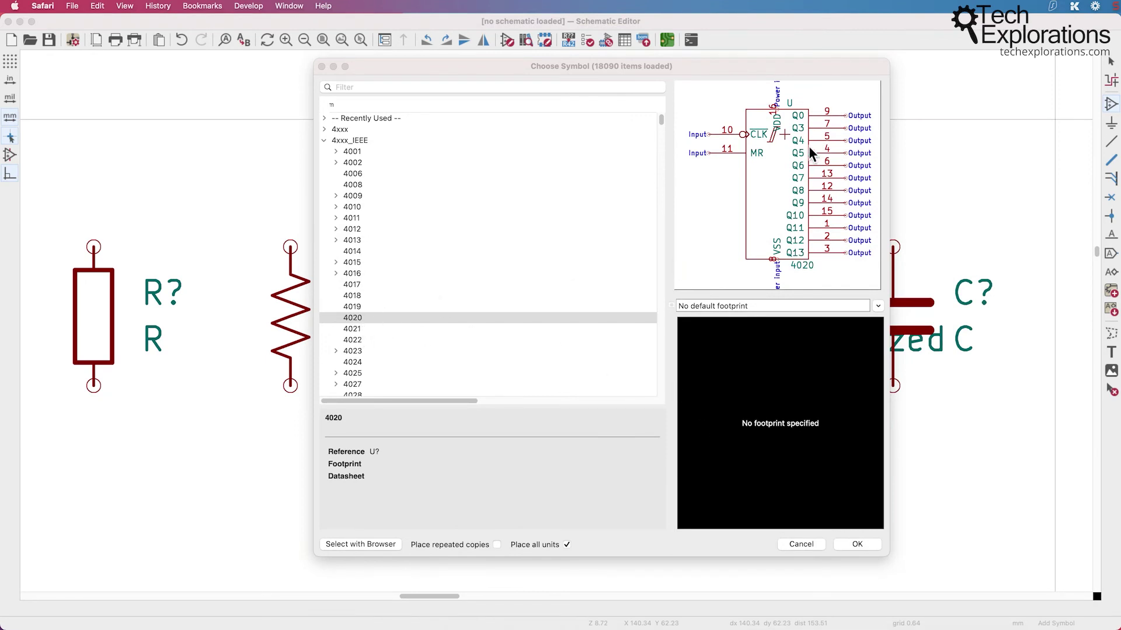
Return to KiCad's Schematic Editor and place the 4020 symbol from the 4xxx_IEEE library below the R resistor.
click(352, 317)
double_click(352, 317)
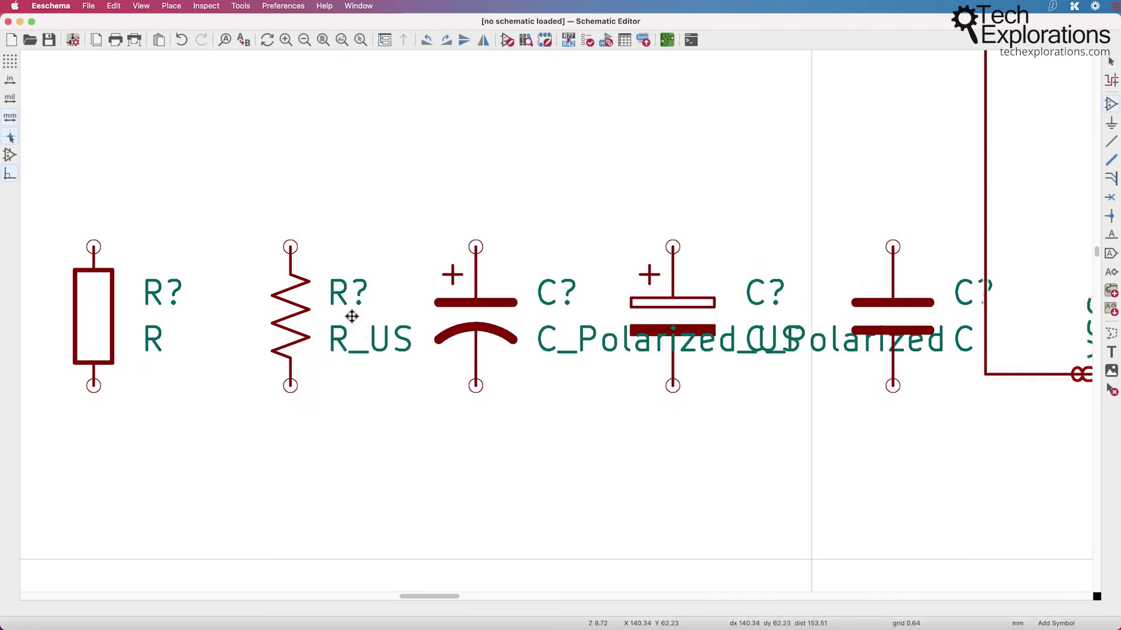
scroll(352, 316, down, 5)
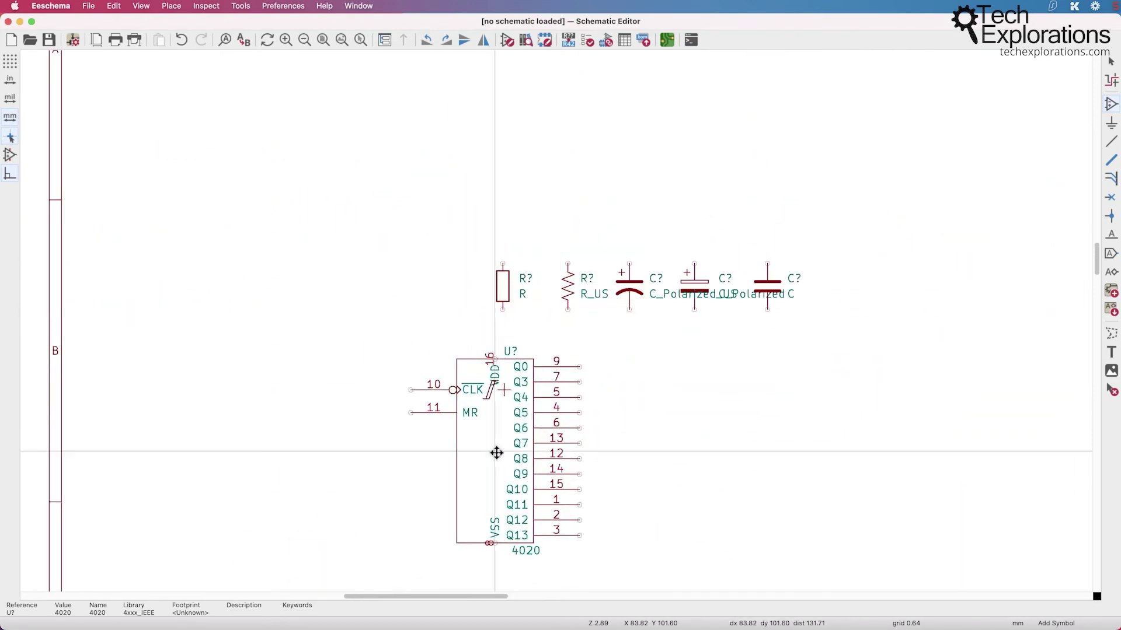
click(489, 476)
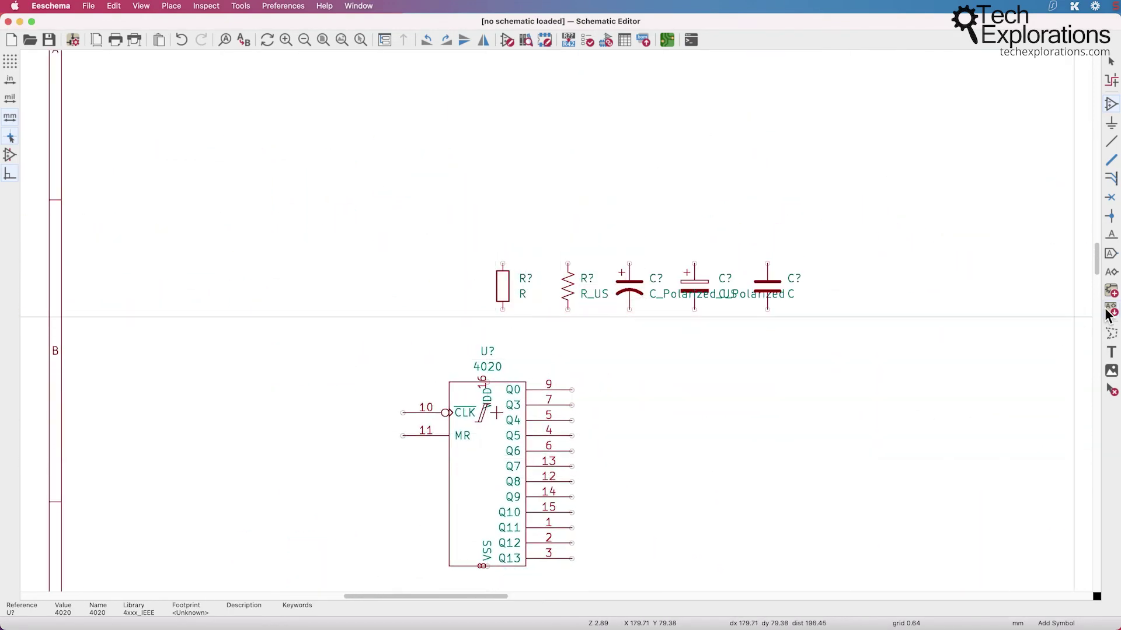
Add the text label IEEE just above the reference of the placed 4020 symbol.
click(1110, 352)
click(470, 351)
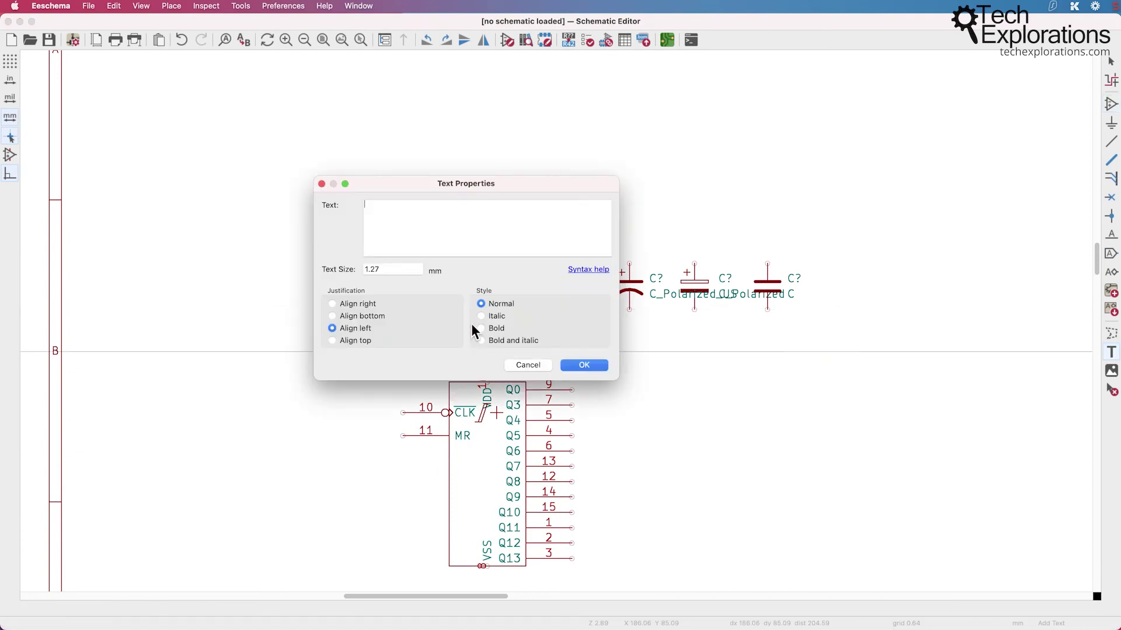
text(IEEE)
click(577, 364)
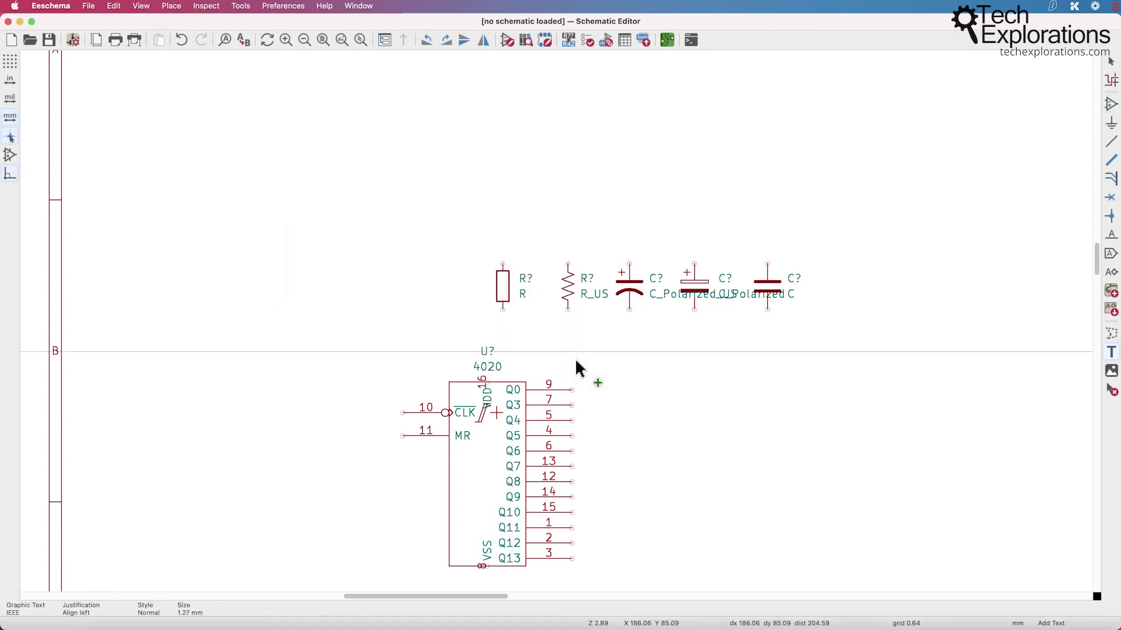
click(476, 334)
key(Escape)
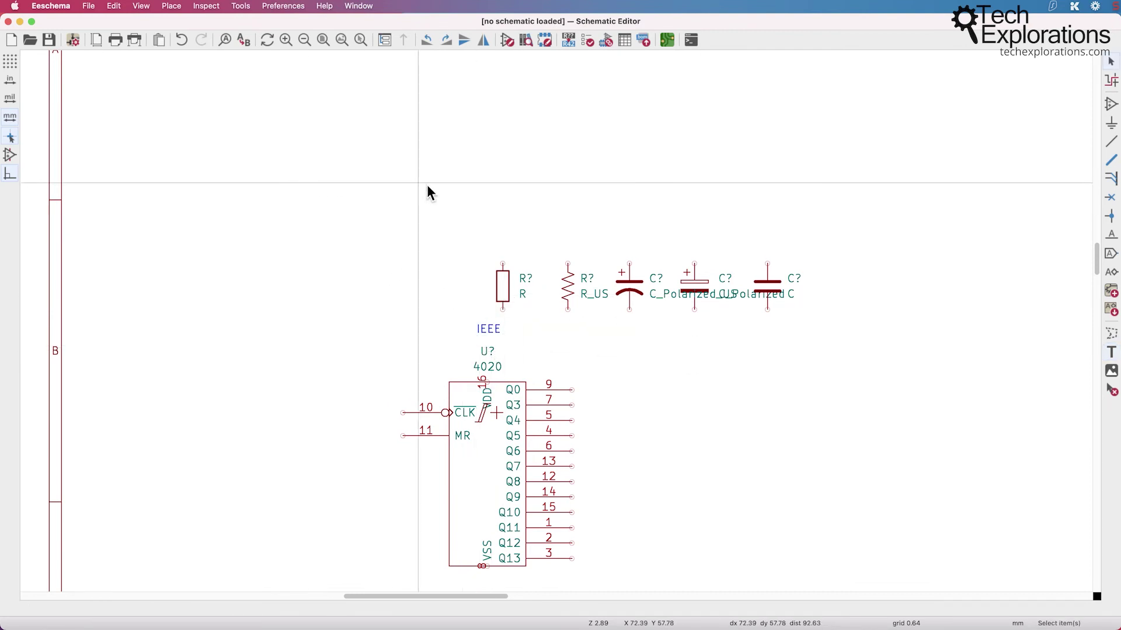
Place the 4020 symbol from the non-IEEE 4xxx library to the right of the IEEE version, level with it.
key(a)
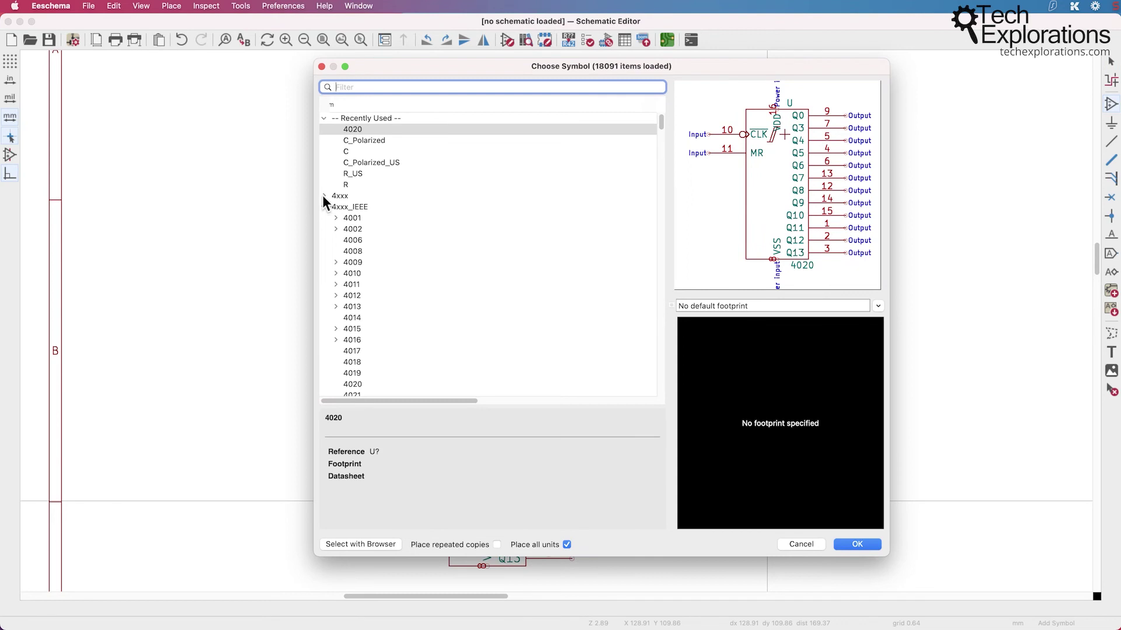
click(324, 196)
scroll(363, 319, down, 2)
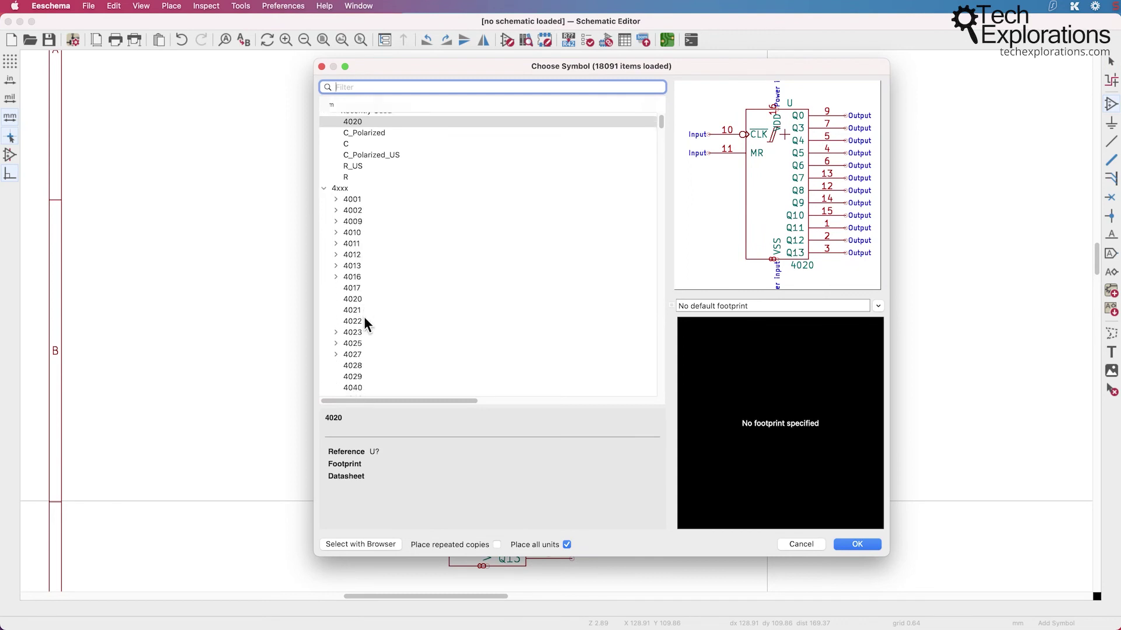
click(355, 284)
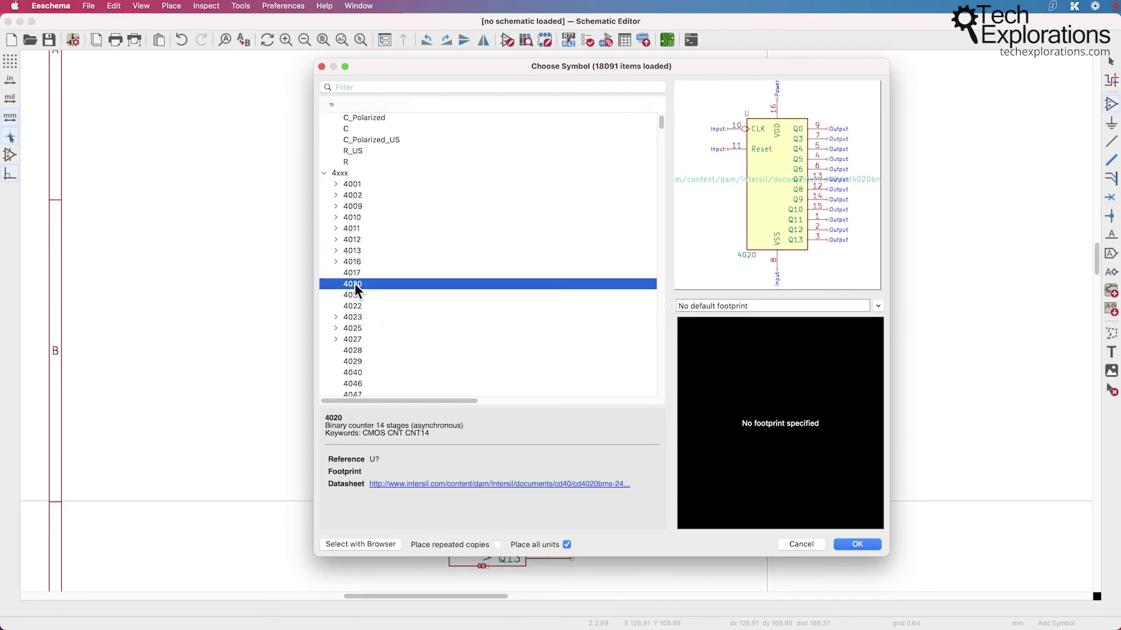
click(856, 545)
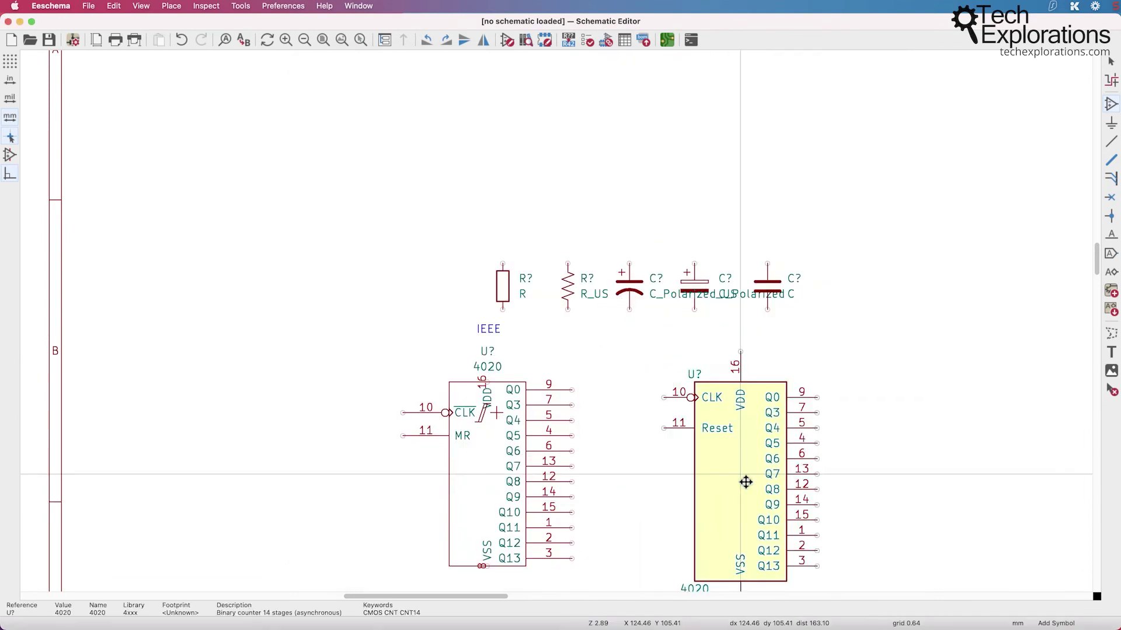
click(729, 474)
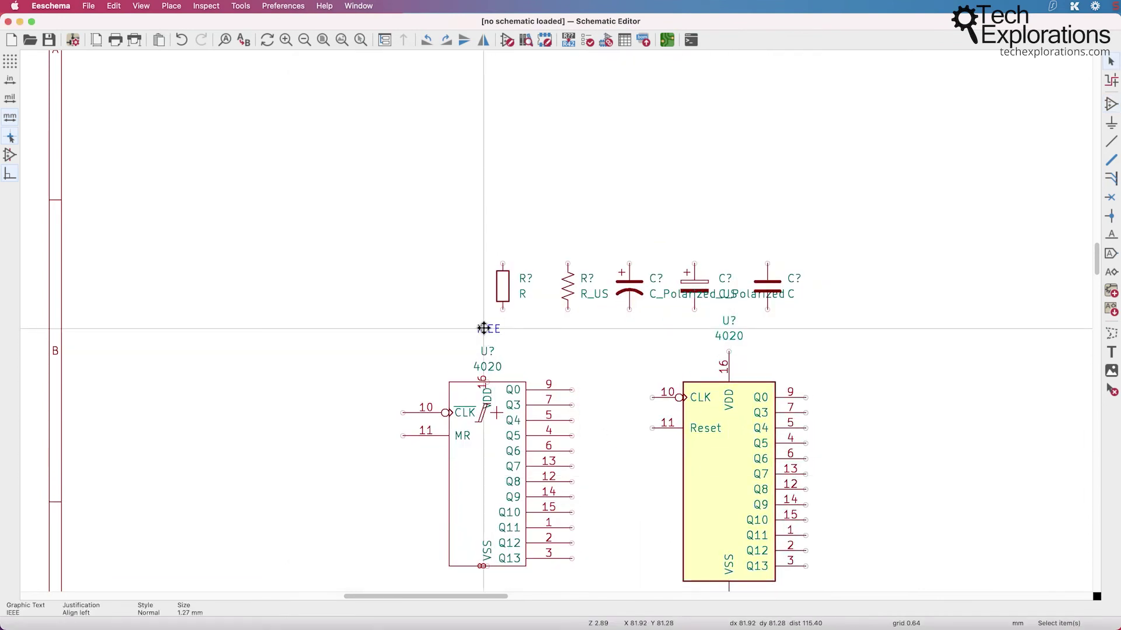
Duplicate the IEEE label, place the copy just above the yellow 4020 symbol's body, and change its text to non-IEEE.
key(super+d)
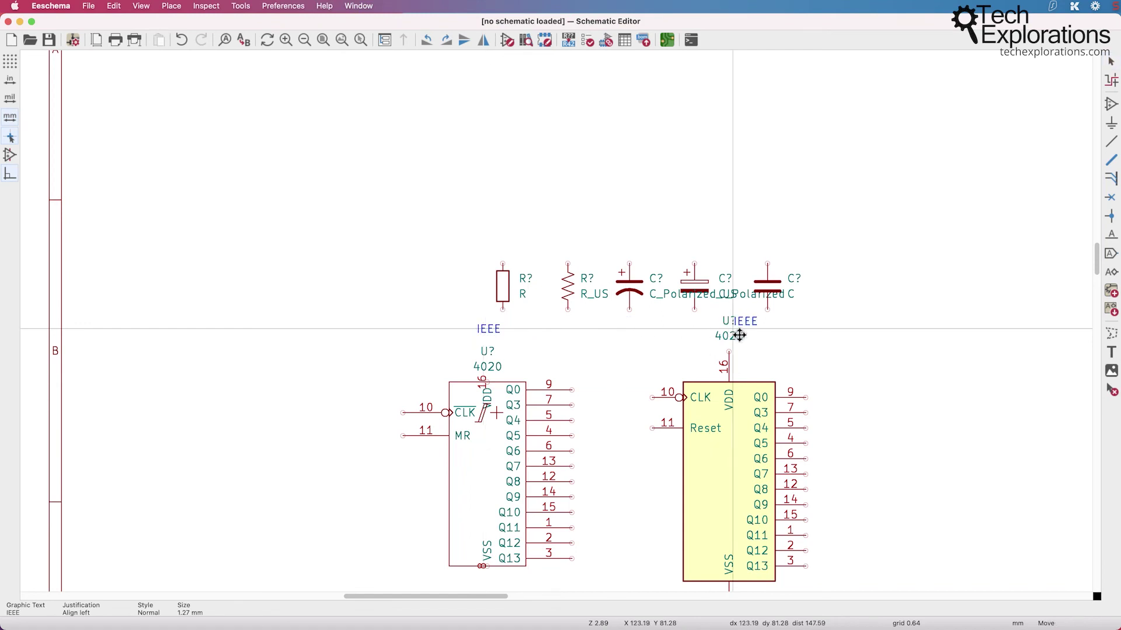
key(Escape)
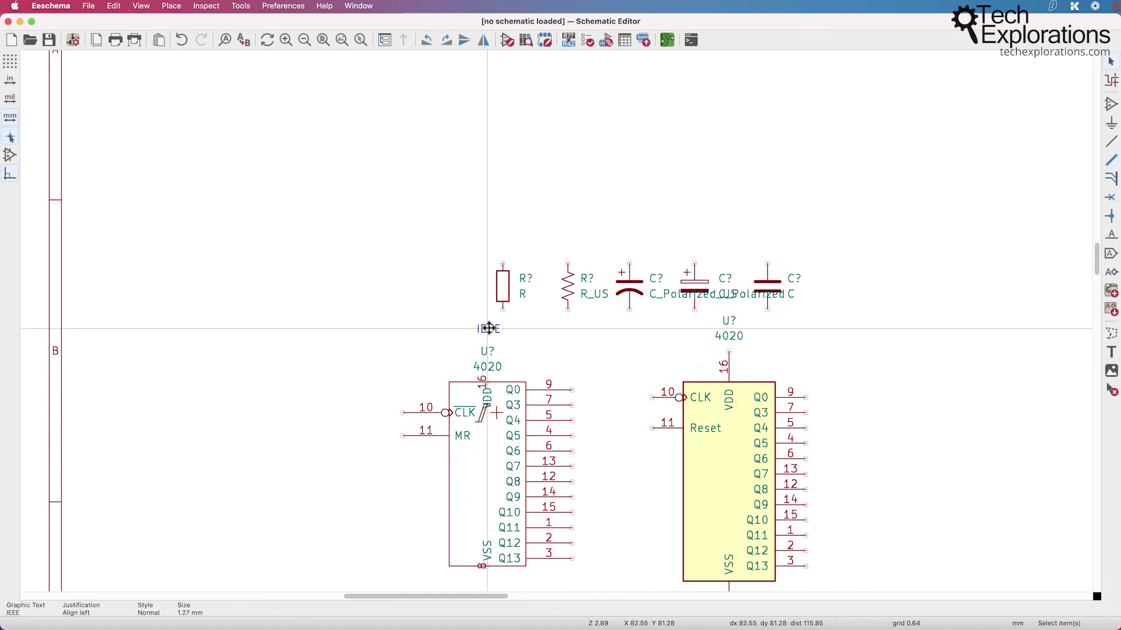
key(super+d)
click(687, 359)
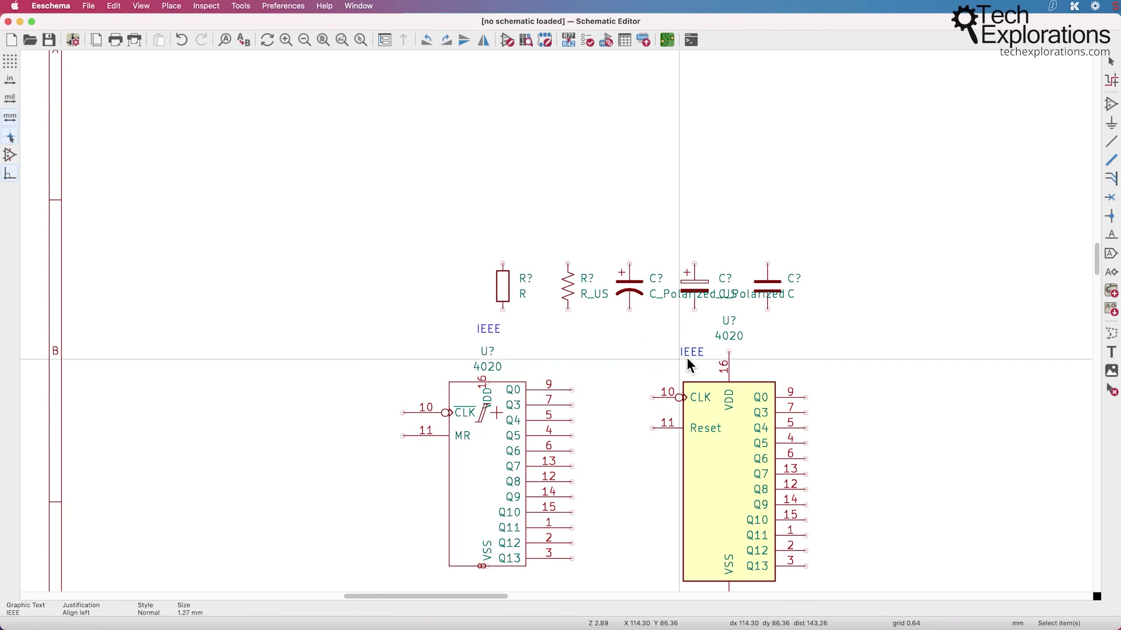
double_click(688, 353)
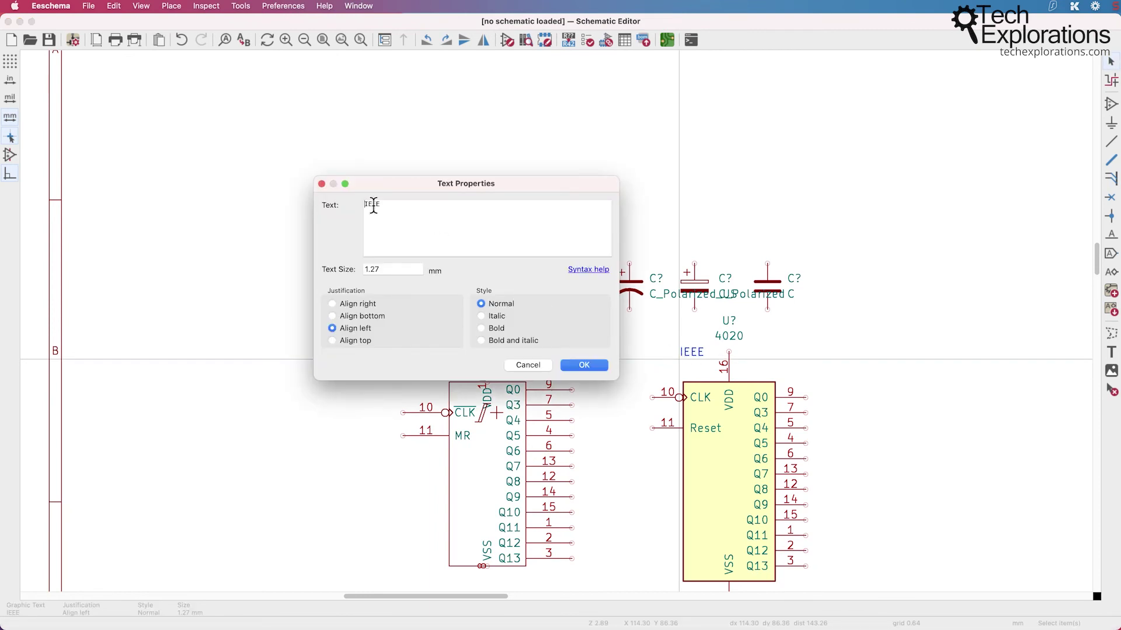
text(non-)
click(583, 365)
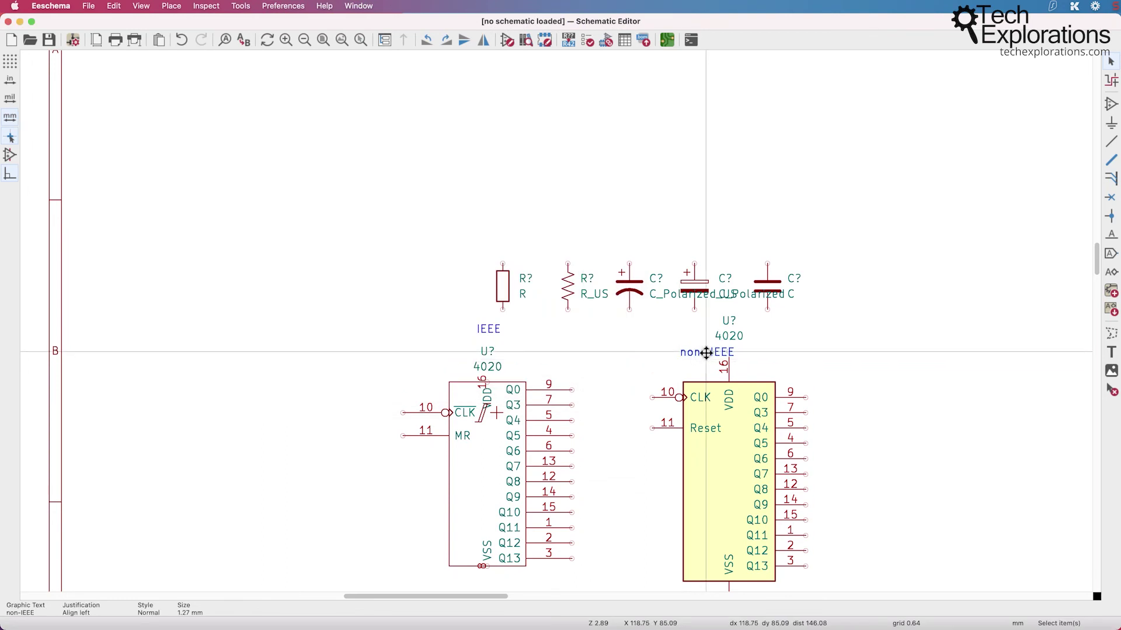
Move the non-IEEE label to the right of pin 16, clear of the yellow 4020 symbol's top pin.
drag(707, 353, 784, 353)
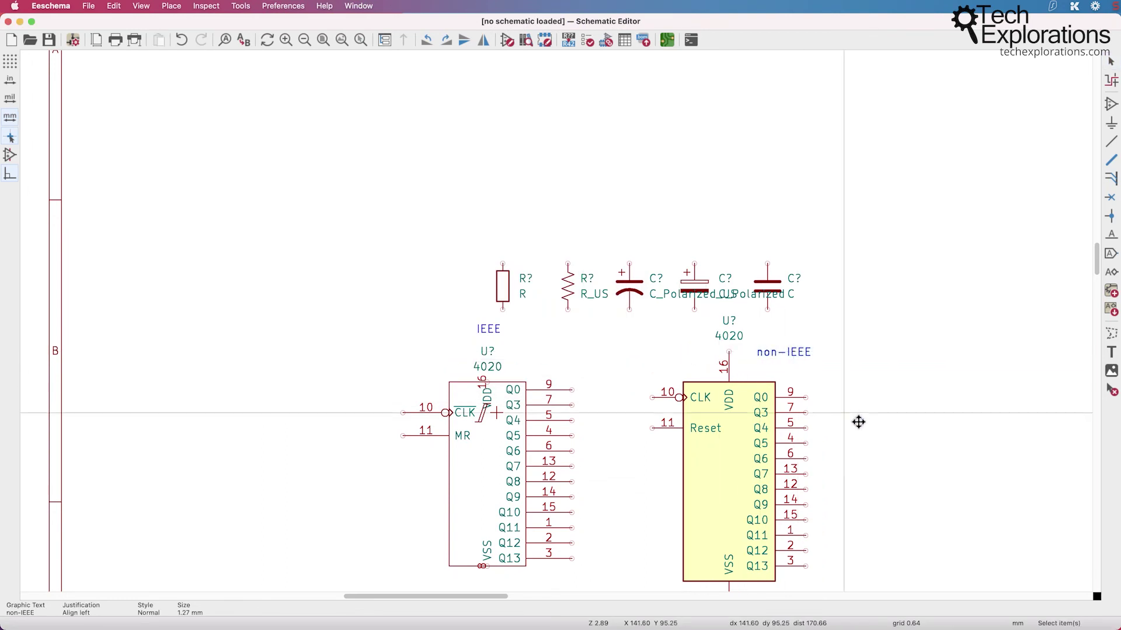
middle_drag(881, 447, 860, 307)
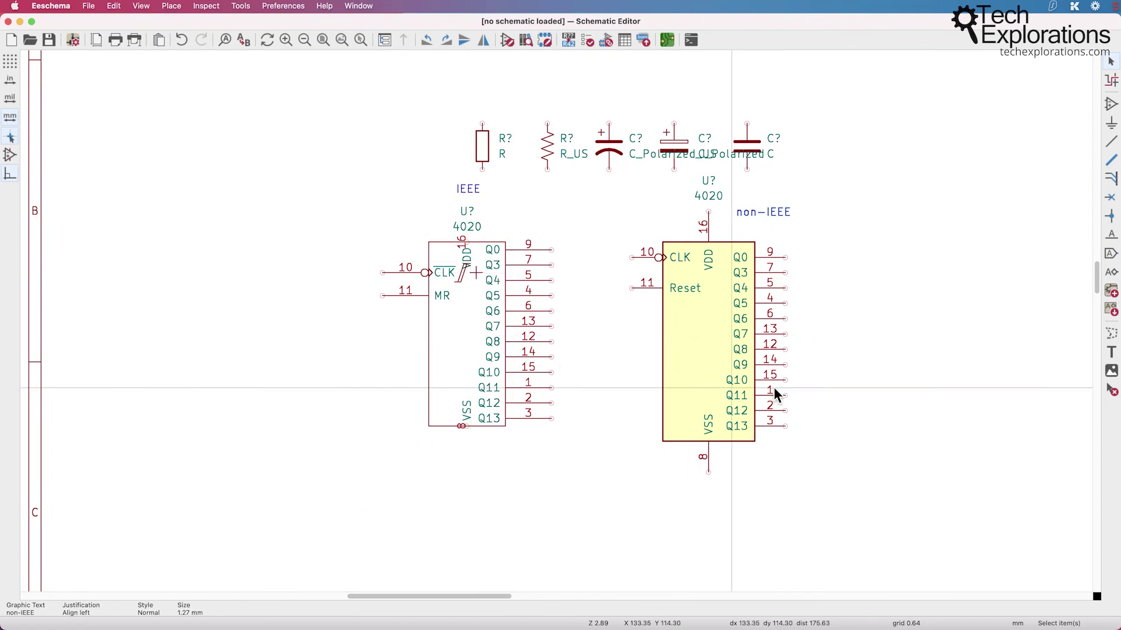
scroll(817, 397, up, 2)
scroll(817, 396, right, 2)
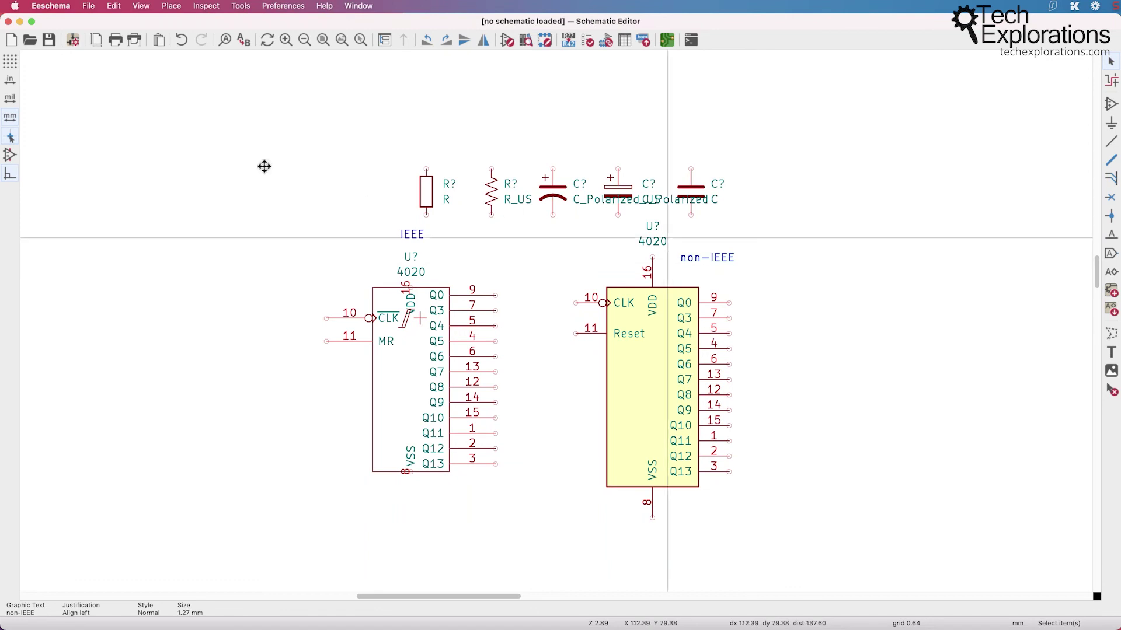
Move the R resistor slightly up and closer to R_US, and shift R_US slightly up to sit level with it.
click(426, 187)
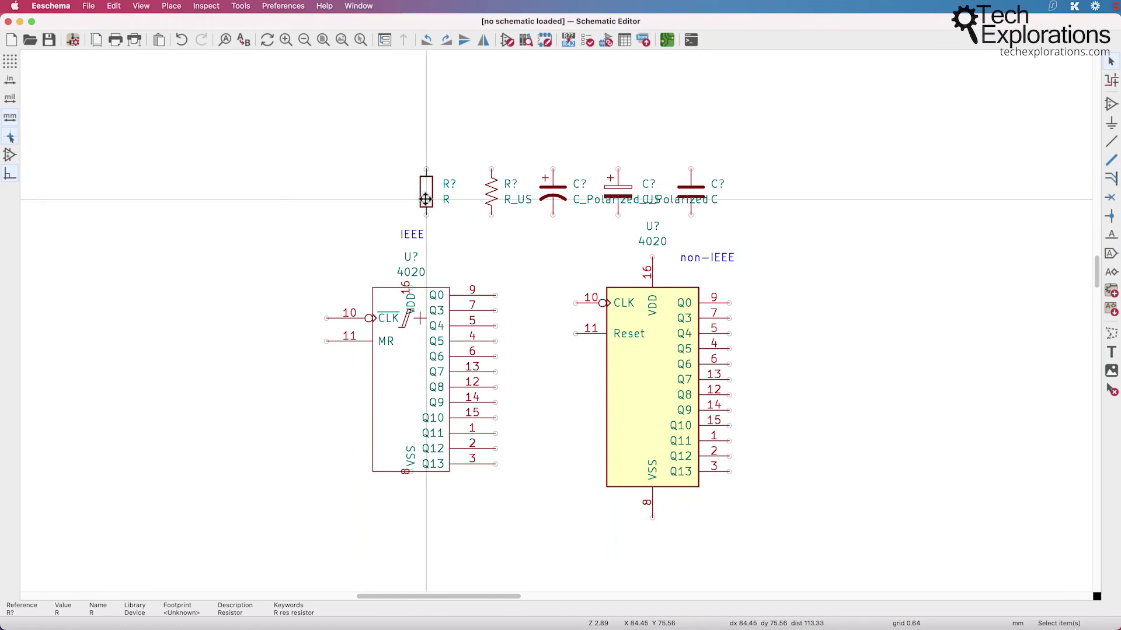
key(m)
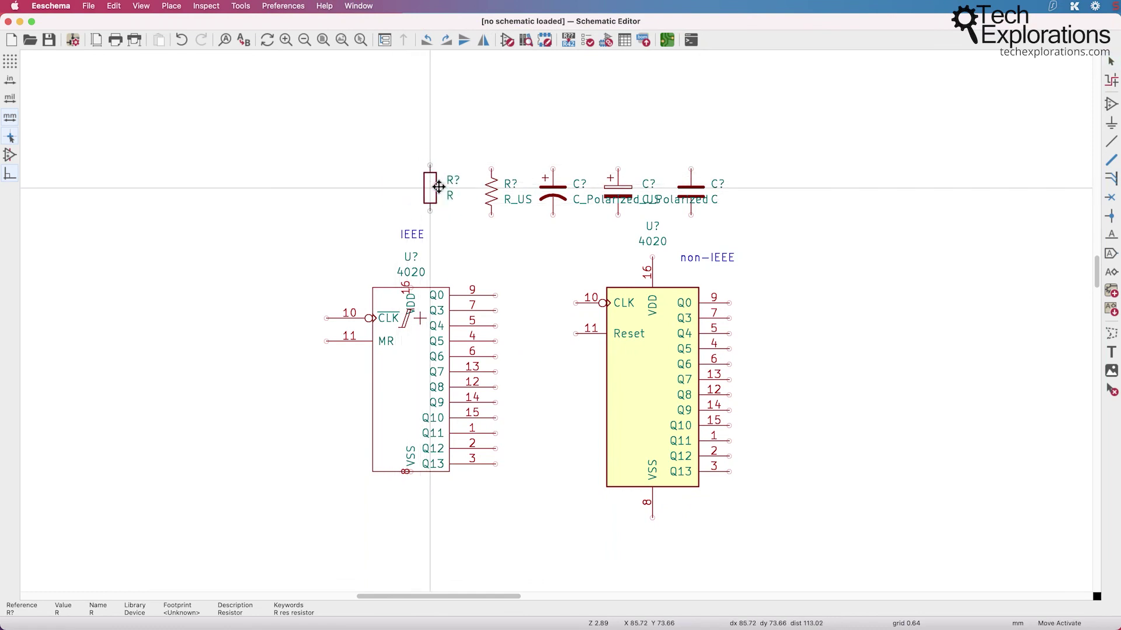
click(438, 188)
click(492, 193)
key(m)
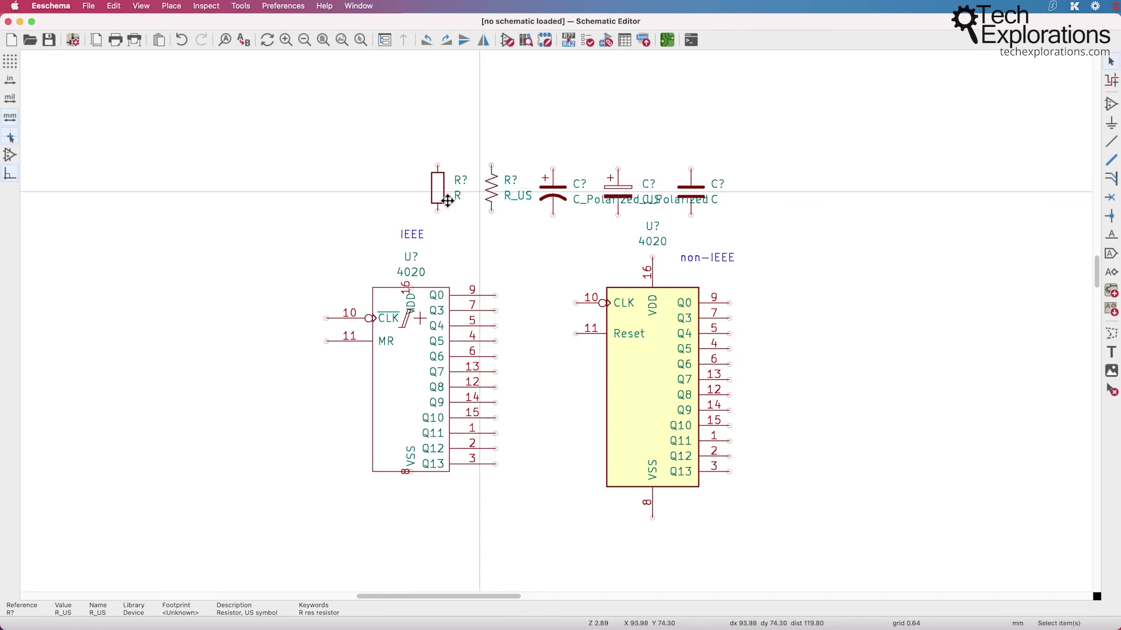
click(491, 192)
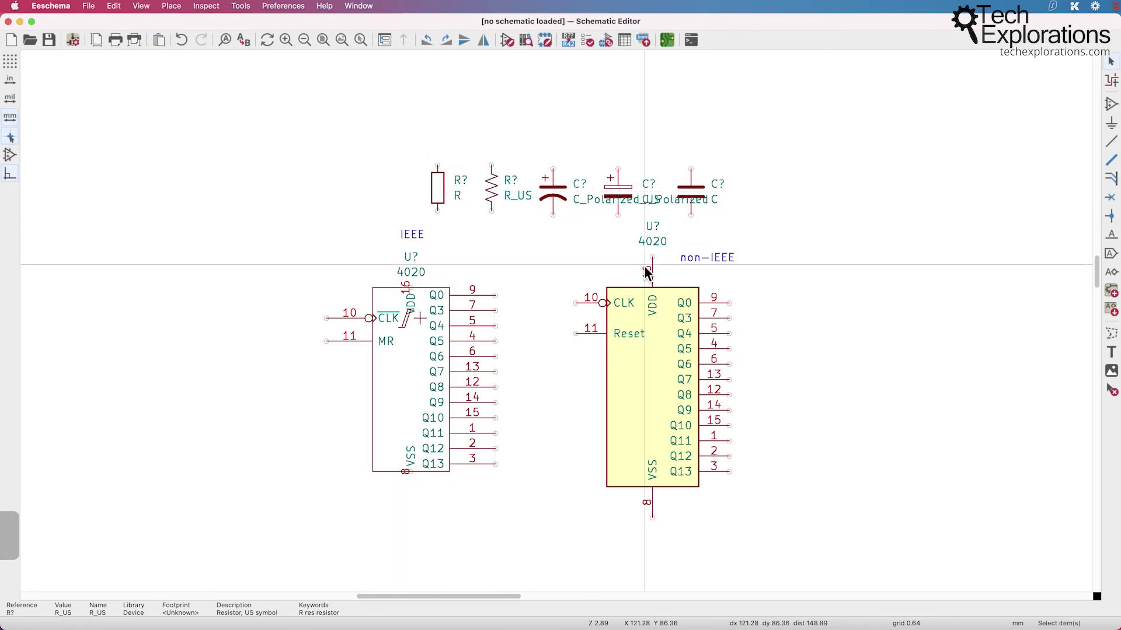